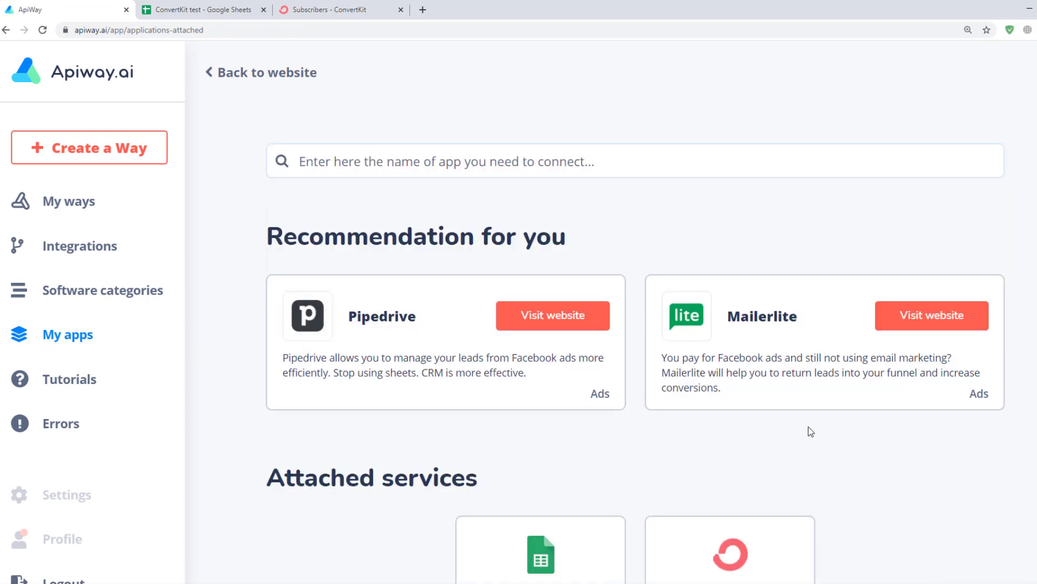
Start plugging ConvertKit into Apiway from My apps, then switch to the ConvertKit subscribers tab
{"action": "scroll", "coordinate": [808, 429], "scroll_direction": "down", "scroll_amount": 5}
{"action": "left_click", "coordinate": [724, 317]}
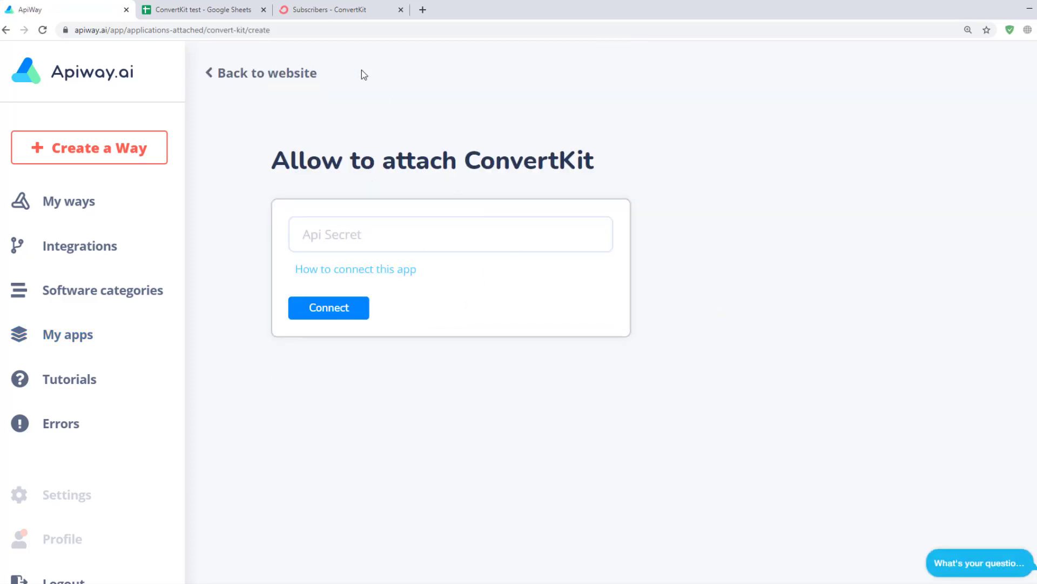
{"action": "left_click", "coordinate": [339, 12]}
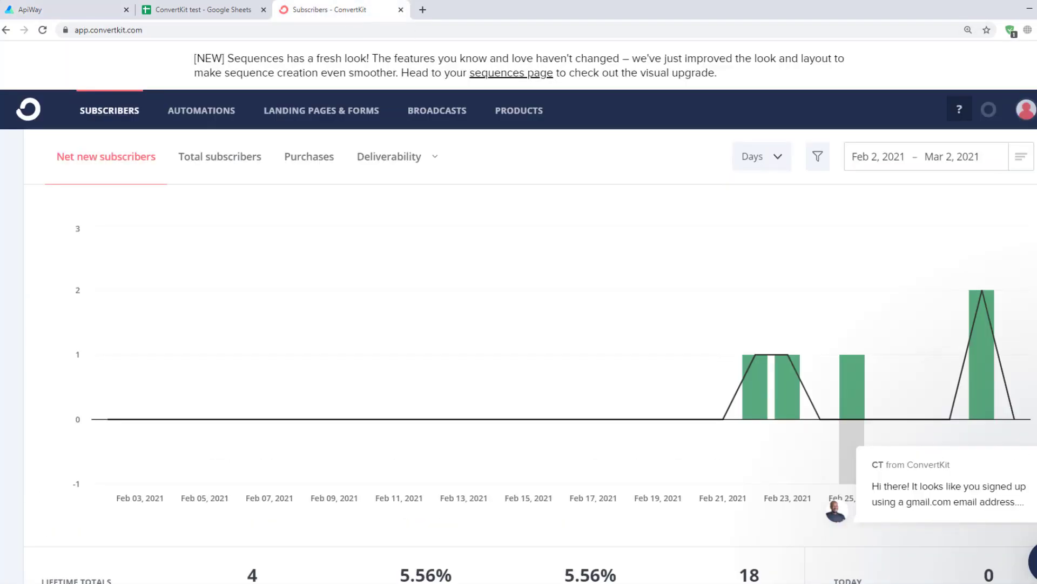
Reveal and copy the API secret from ConvertKit's account settings, then return to Apiway
{"action": "left_click", "coordinate": [1026, 110]}
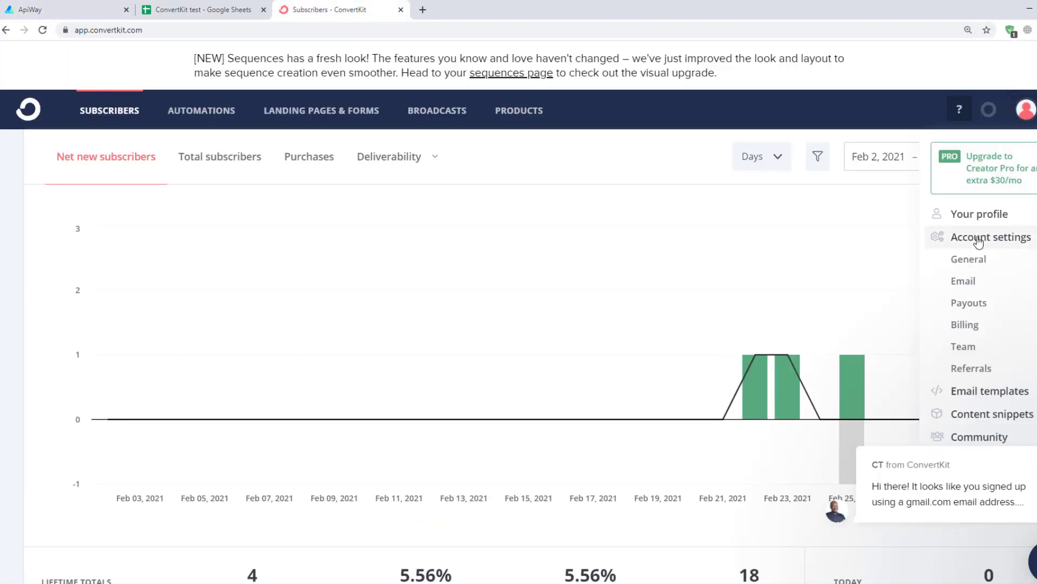
{"action": "left_click", "coordinate": [978, 236]}
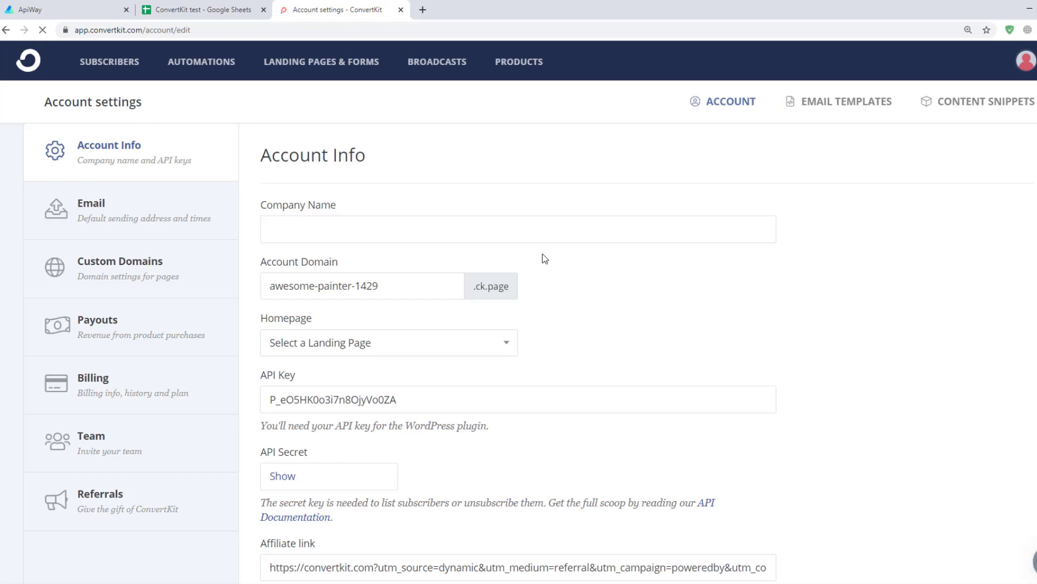
{"action": "scroll", "coordinate": [417, 283], "scroll_direction": "down", "scroll_amount": 3}
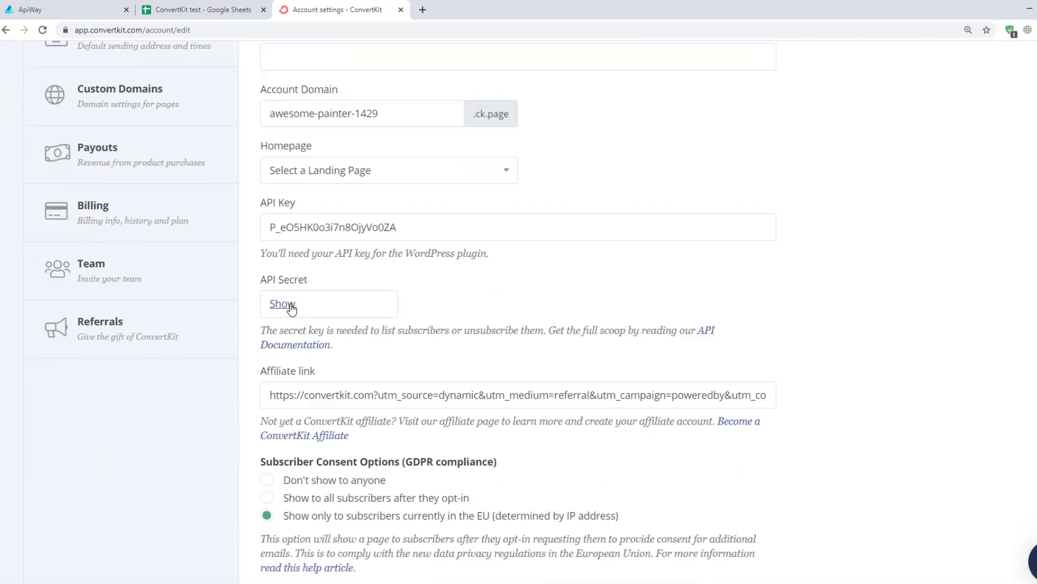
{"action": "left_click", "coordinate": [290, 306]}
{"action": "scroll", "coordinate": [292, 308], "scroll_direction": "down", "scroll_amount": 3}
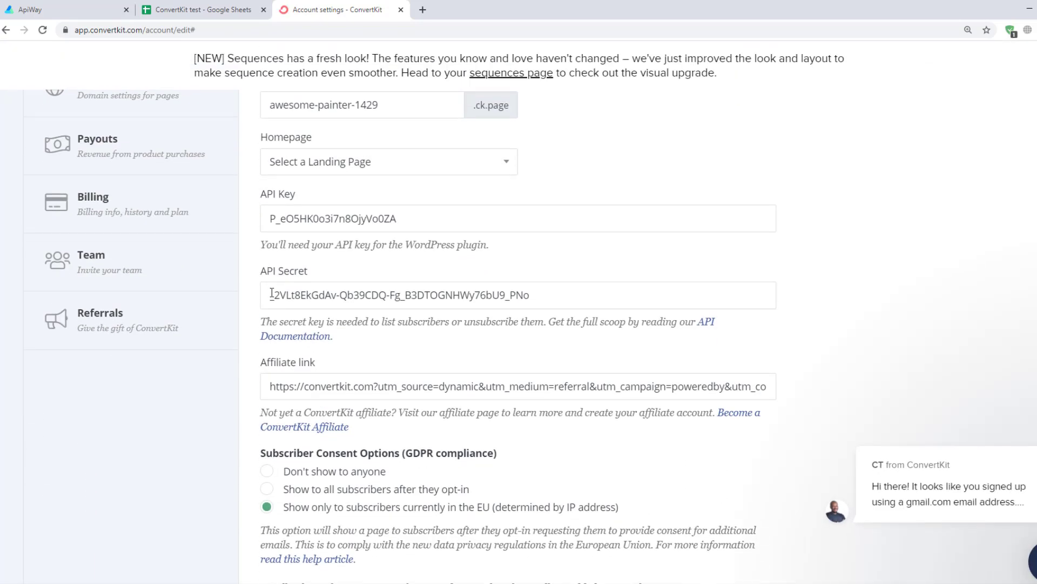
{"action": "left_click_drag", "start_coordinate": [271, 294], "coordinate": [557, 320]}
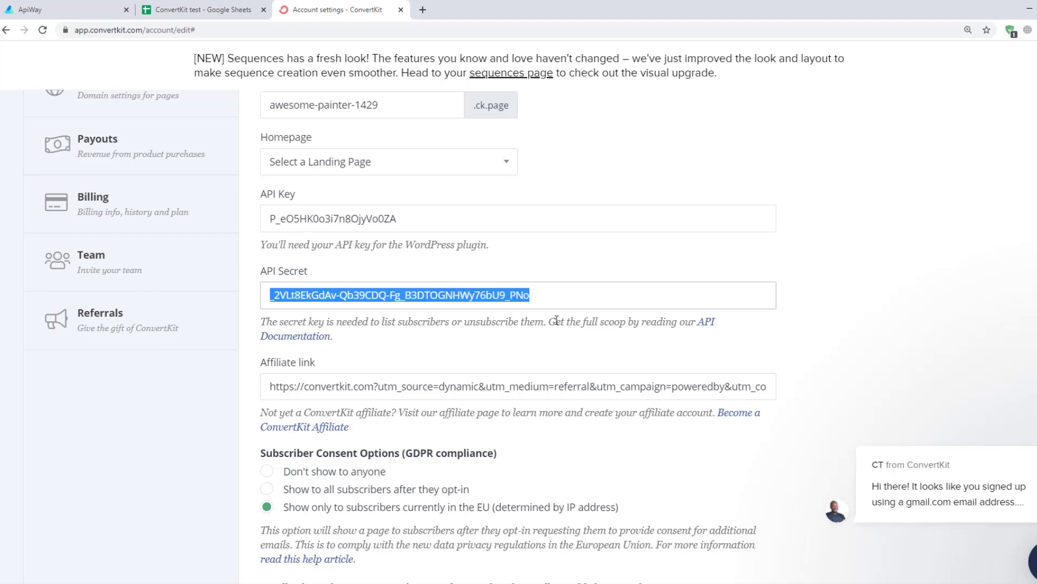
{"action": "left_click", "coordinate": [54, 9]}
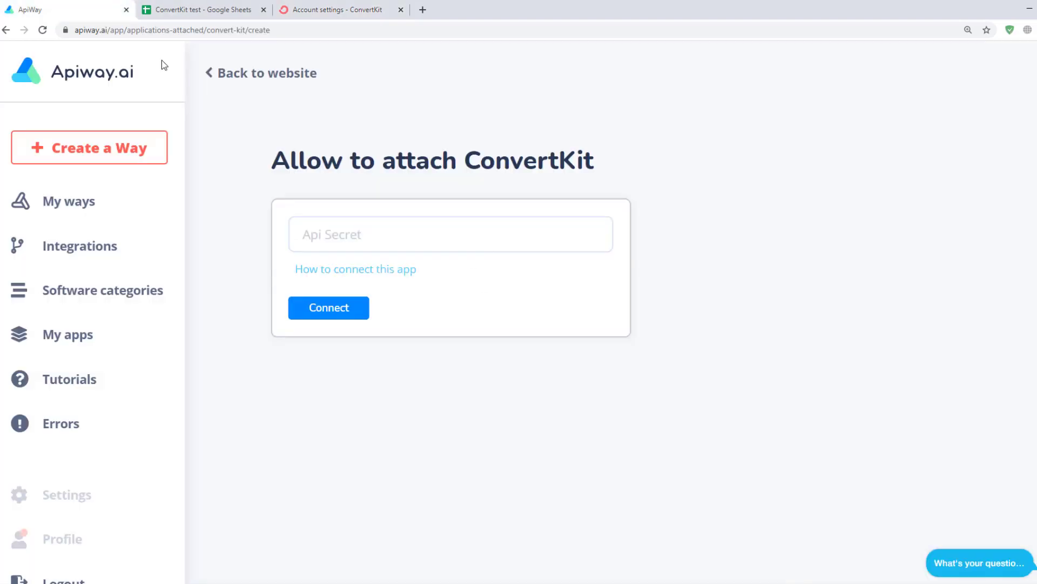
Paste the copied API secret into Apiway's ConvertKit form and connect the account
{"action": "left_click", "coordinate": [330, 238]}
{"action": "key", "text": "ctrl+v"}
{"action": "left_click", "coordinate": [344, 312]}
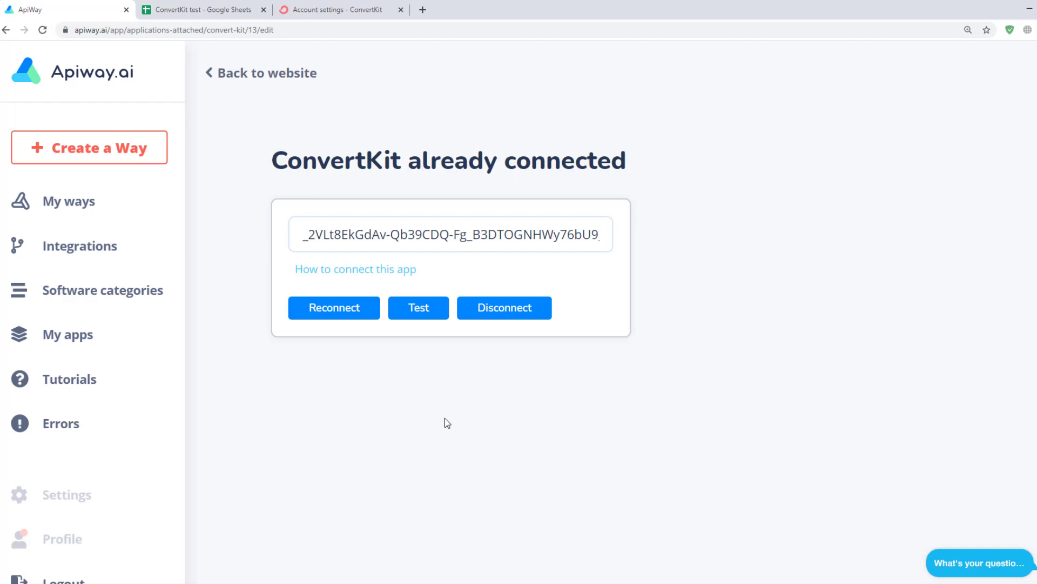
{"action": "left_click", "coordinate": [219, 11]}
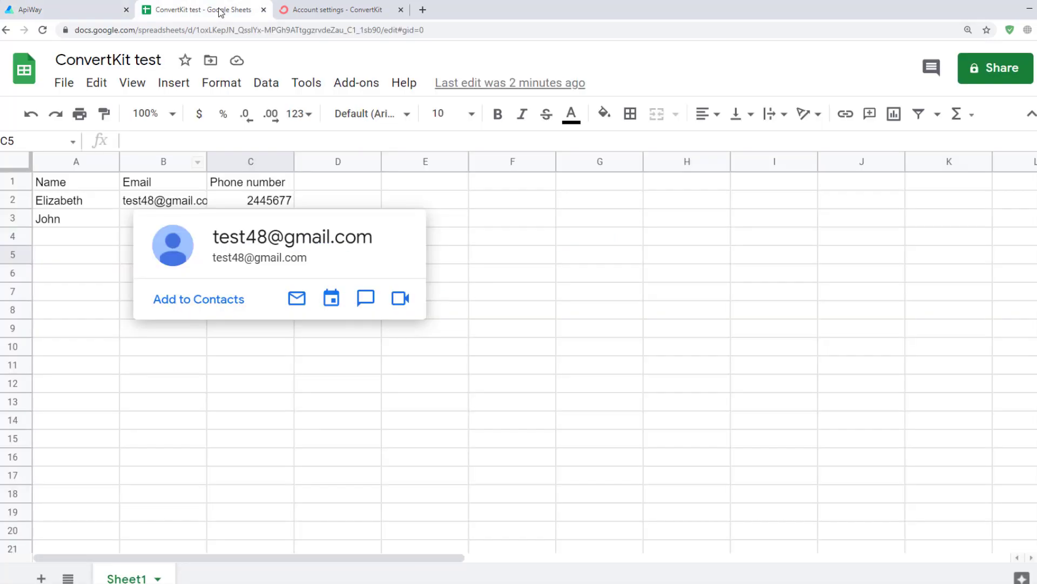
Review the ConvertKit test sheet's names, emails and phone numbers, then return to Apiway
{"action": "left_click", "coordinate": [347, 387]}
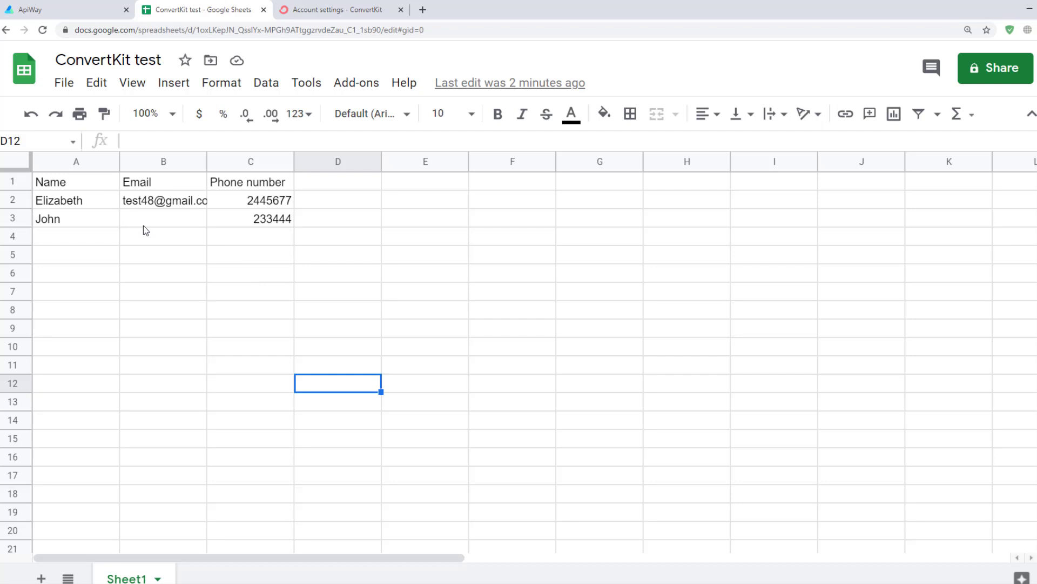
{"action": "left_click", "coordinate": [59, 14]}
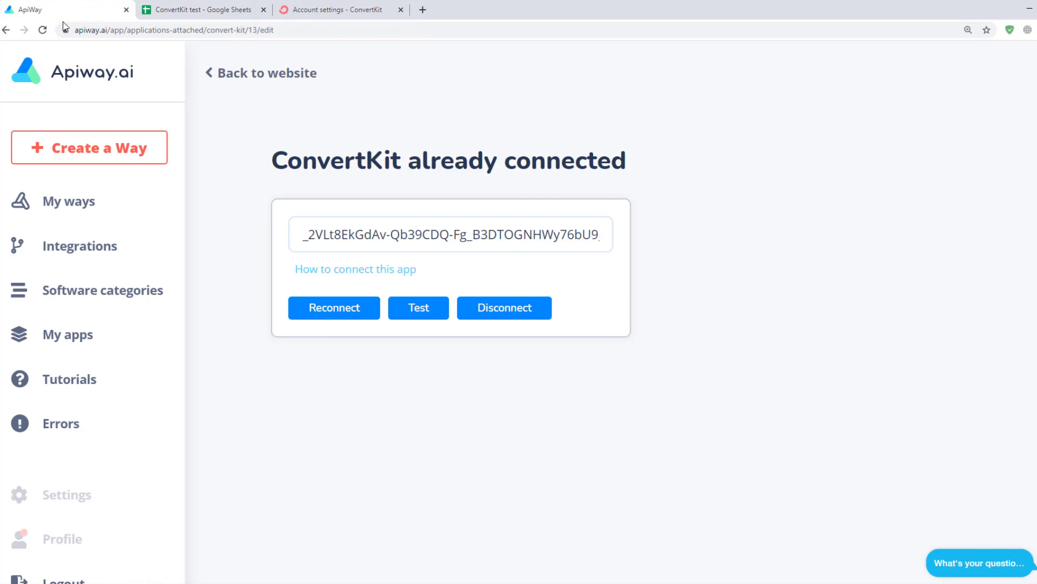
Create a new way named 'Google and Convertkit' with Google Sheets as its trigger service
{"action": "left_click", "coordinate": [104, 149]}
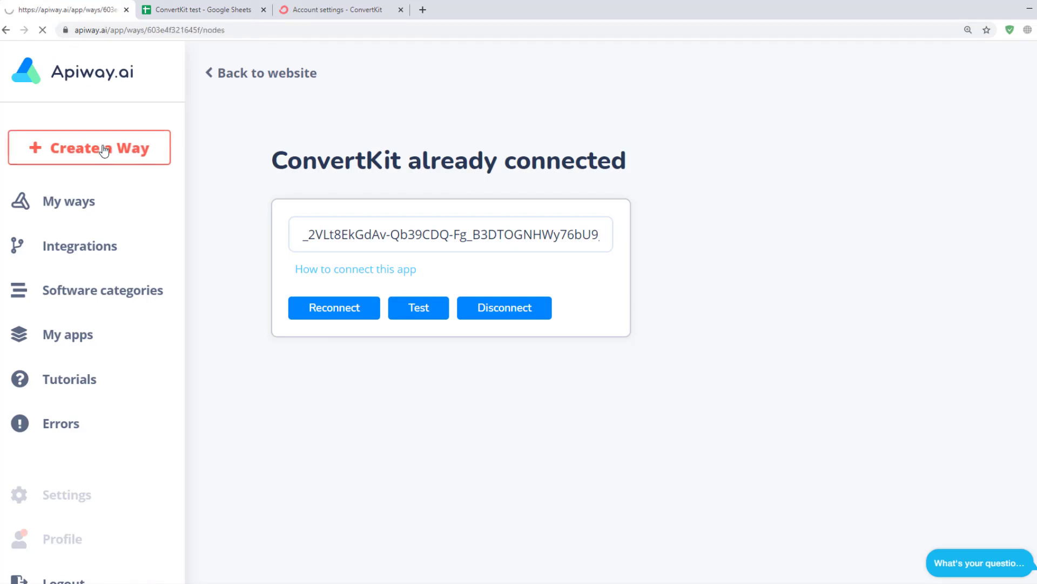
{"action": "left_click", "coordinate": [372, 189]}
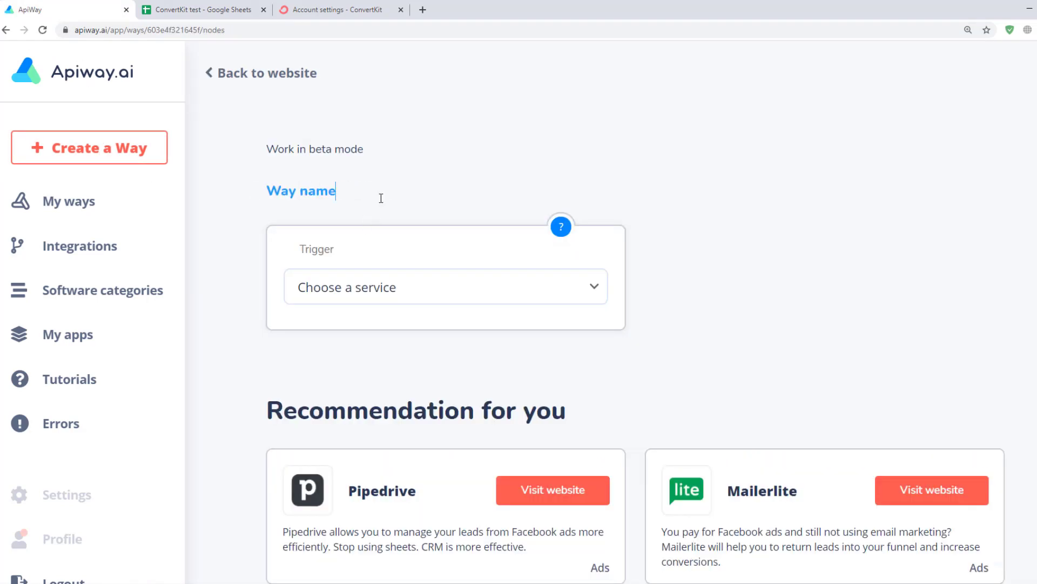
{"action": "left_click_drag", "start_coordinate": [316, 192], "coordinate": [222, 182]}
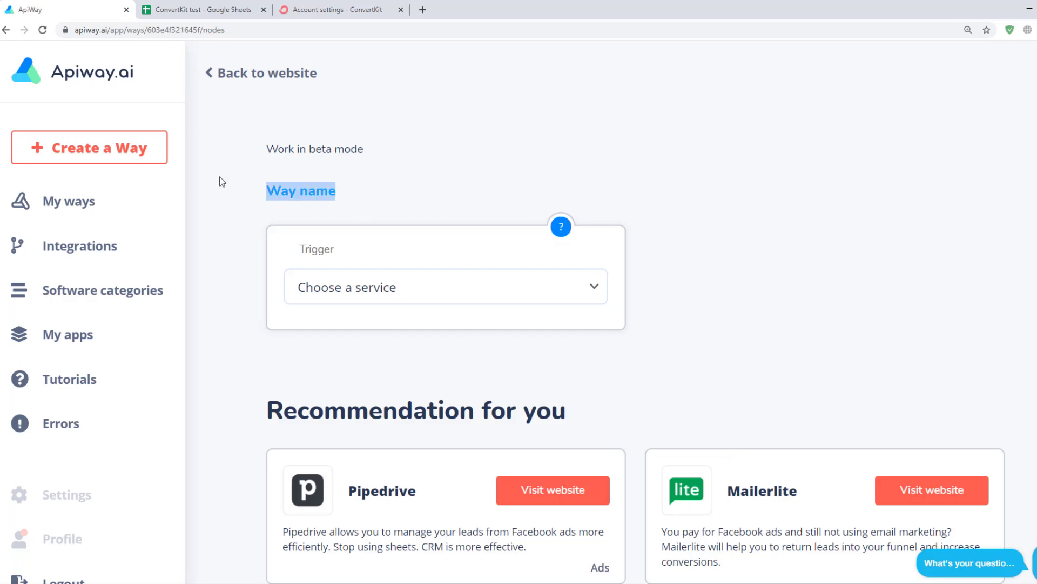
{"action": "type", "text": "Google and Convertkit"}
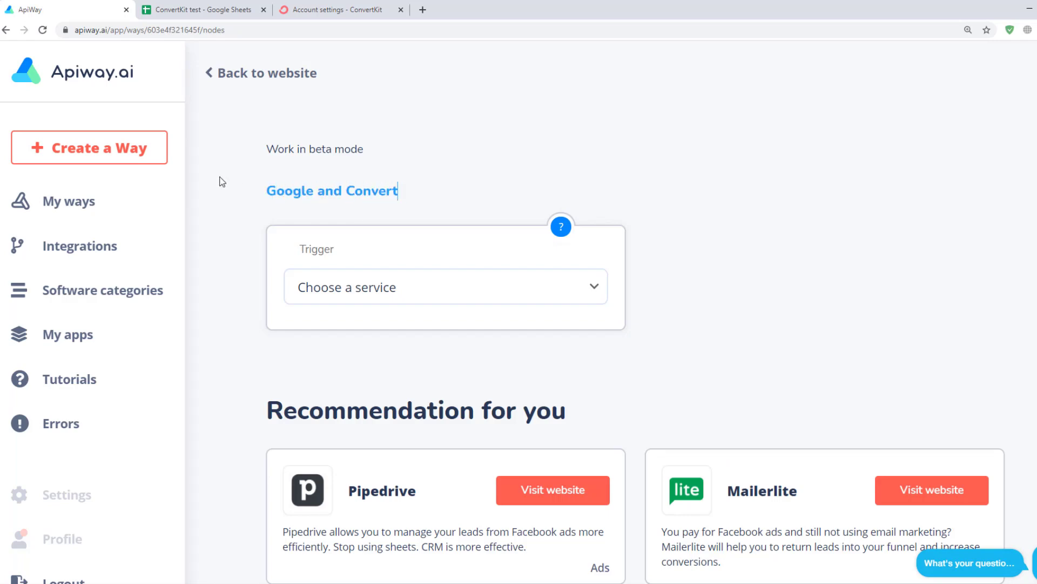
{"action": "left_click", "coordinate": [585, 172]}
{"action": "left_click", "coordinate": [419, 302]}
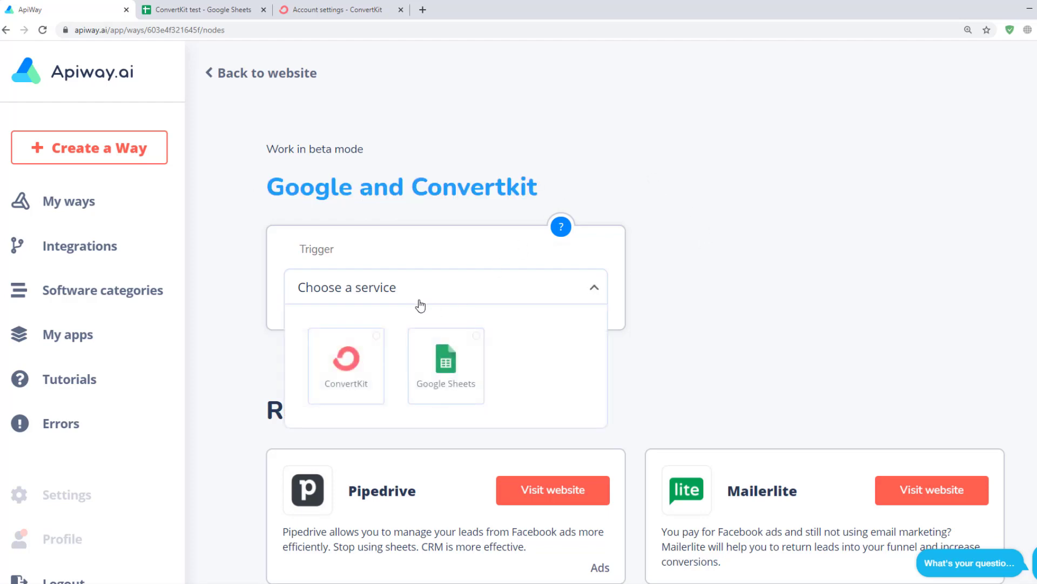
{"action": "left_click", "coordinate": [446, 363]}
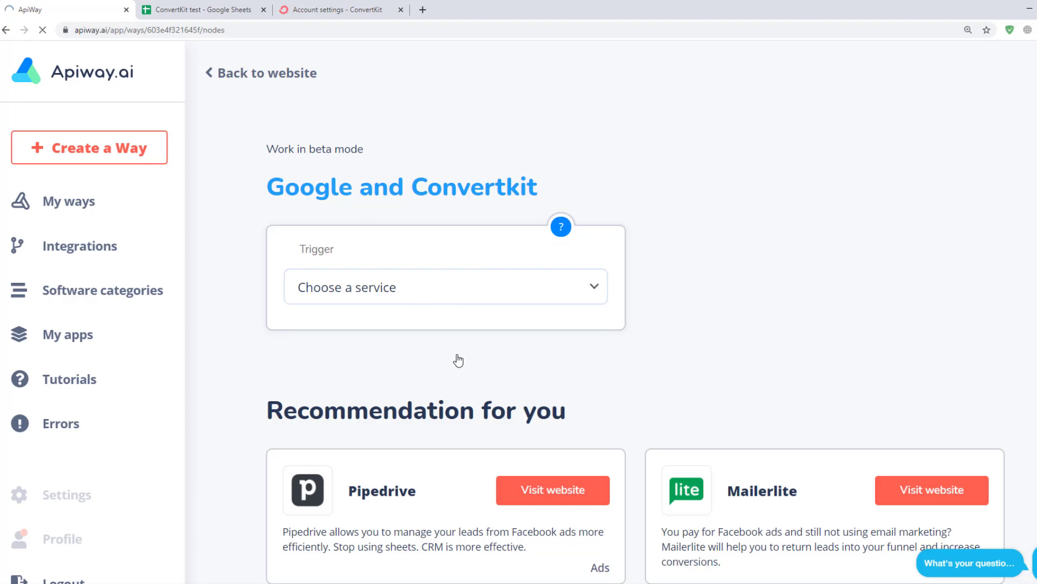
Trigger on New or Updated Spreadsheet Row in ConvertKit test, Sheet1, keyed on Email, and load its fields
{"action": "scroll", "coordinate": [408, 236], "scroll_direction": "down", "scroll_amount": 2}
{"action": "left_click", "coordinate": [409, 233]}
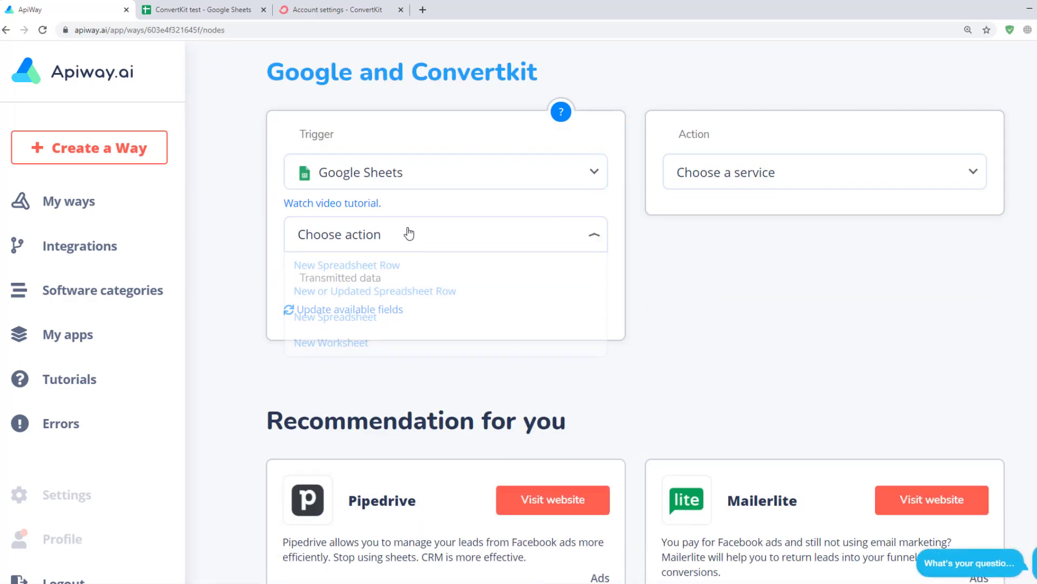
{"action": "left_click", "coordinate": [384, 291]}
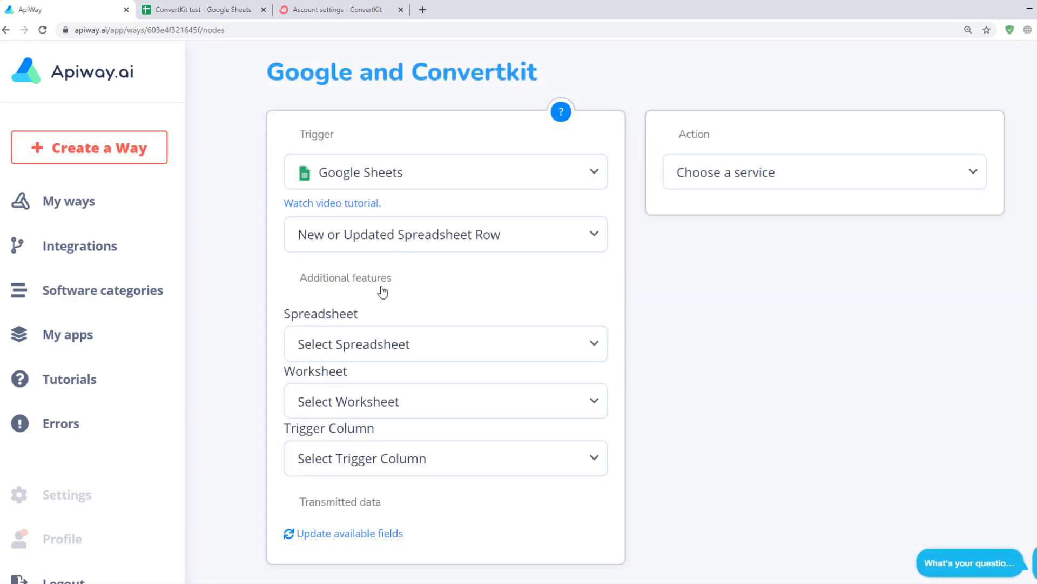
{"action": "scroll", "coordinate": [383, 292], "scroll_direction": "down", "scroll_amount": 1}
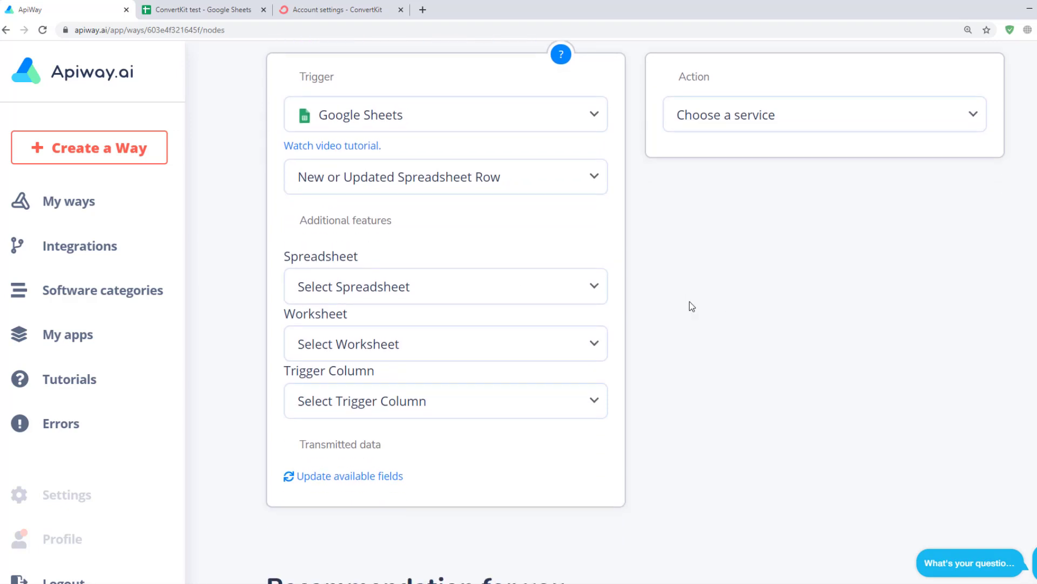
{"action": "left_click", "coordinate": [588, 288]}
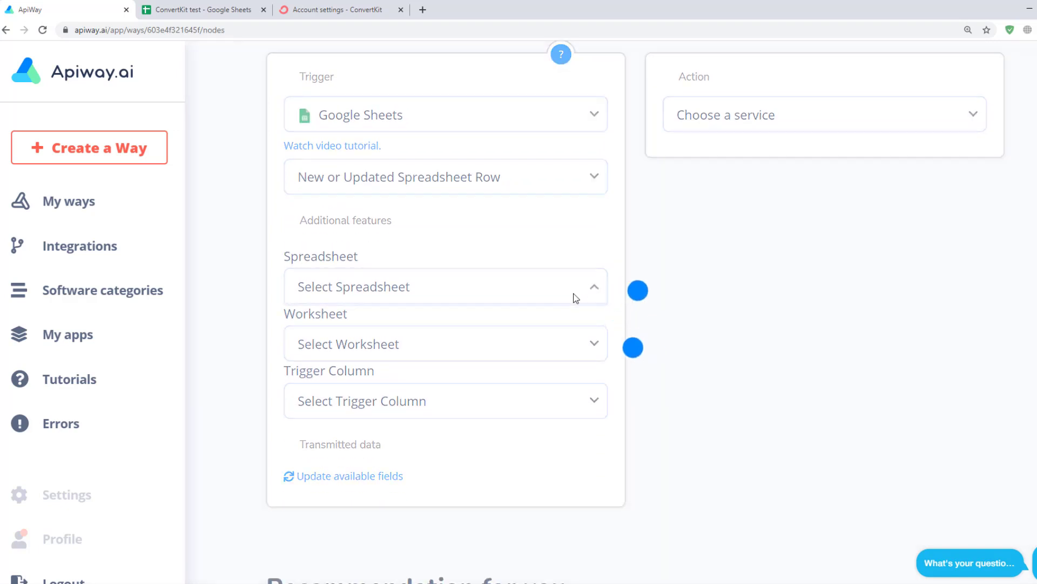
{"action": "left_click", "coordinate": [427, 315]}
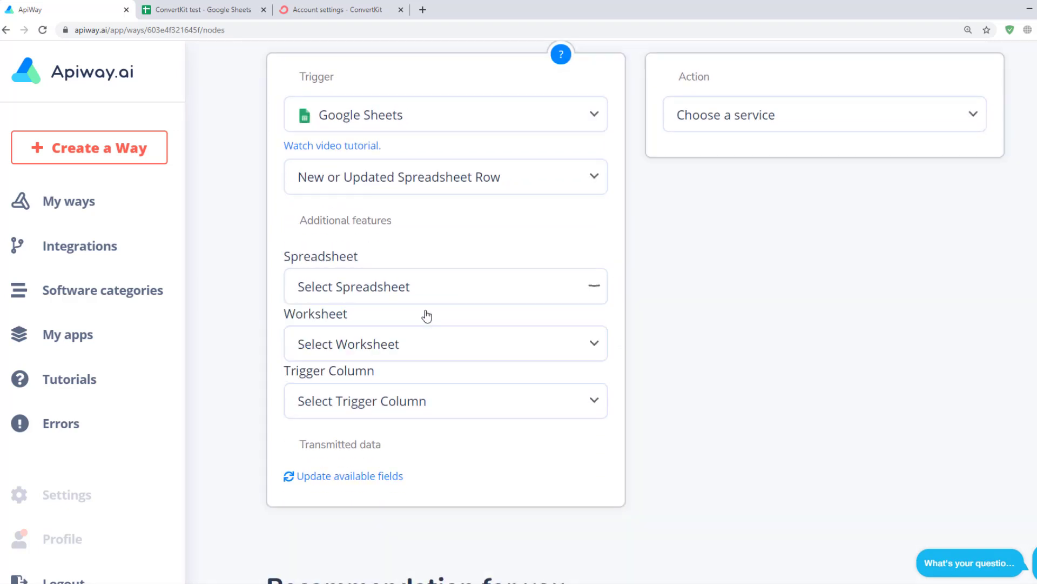
{"action": "left_click", "coordinate": [452, 342]}
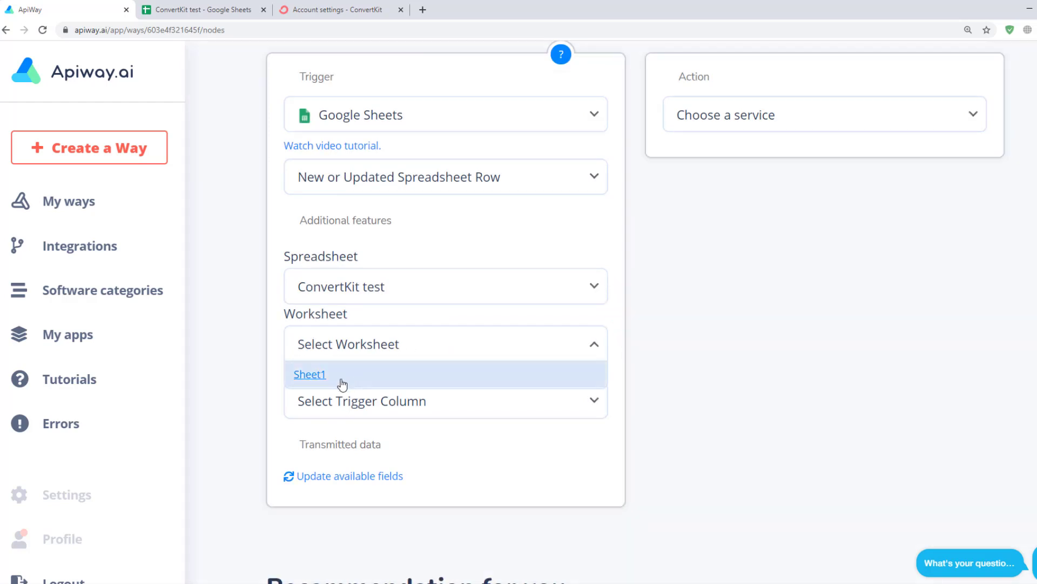
{"action": "left_click", "coordinate": [342, 383]}
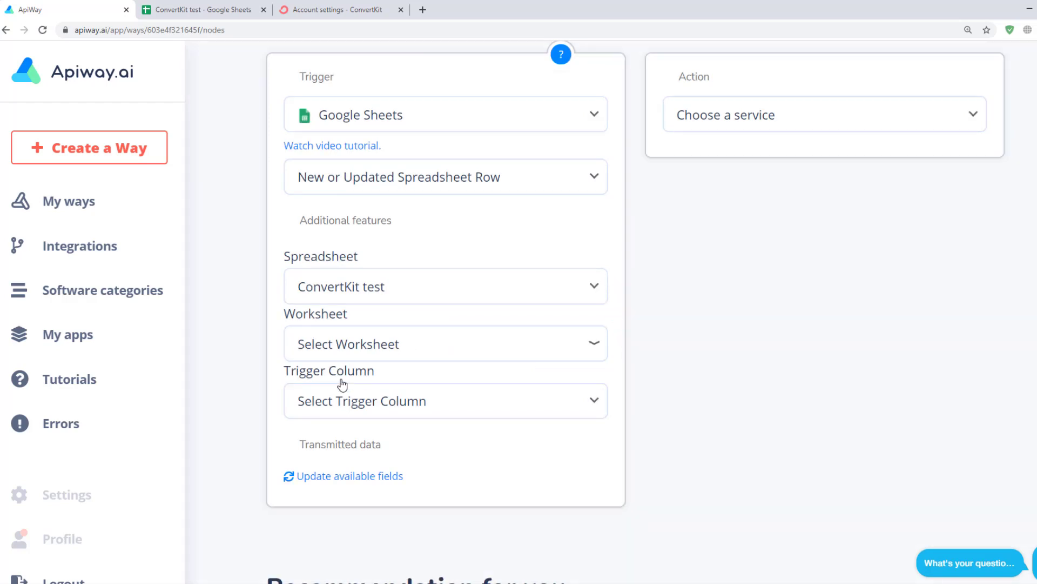
{"action": "left_click", "coordinate": [348, 411]}
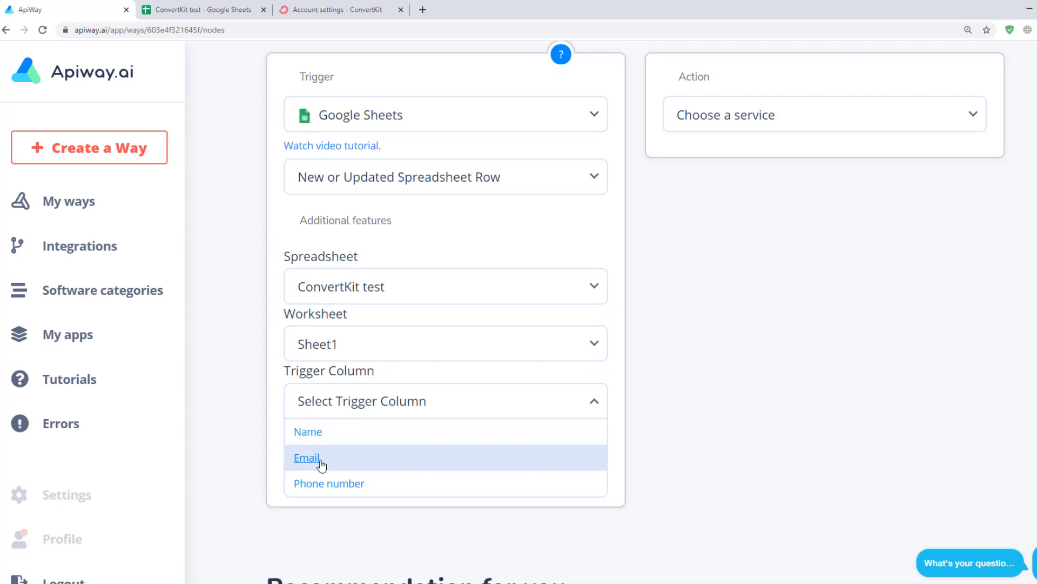
{"action": "left_click", "coordinate": [321, 462]}
{"action": "scroll", "coordinate": [482, 479], "scroll_direction": "down", "scroll_amount": 2}
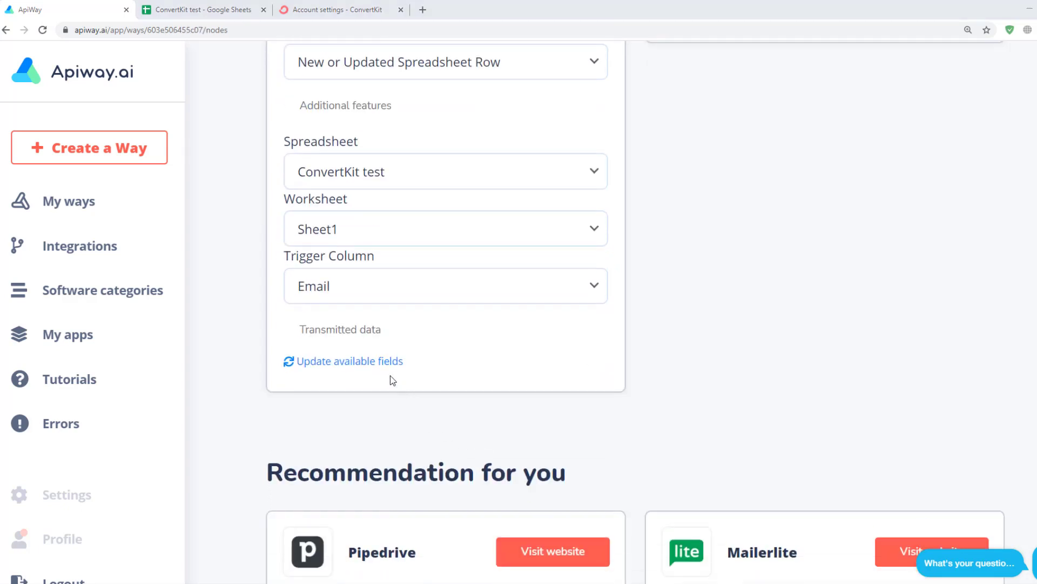
{"action": "left_click", "coordinate": [383, 363]}
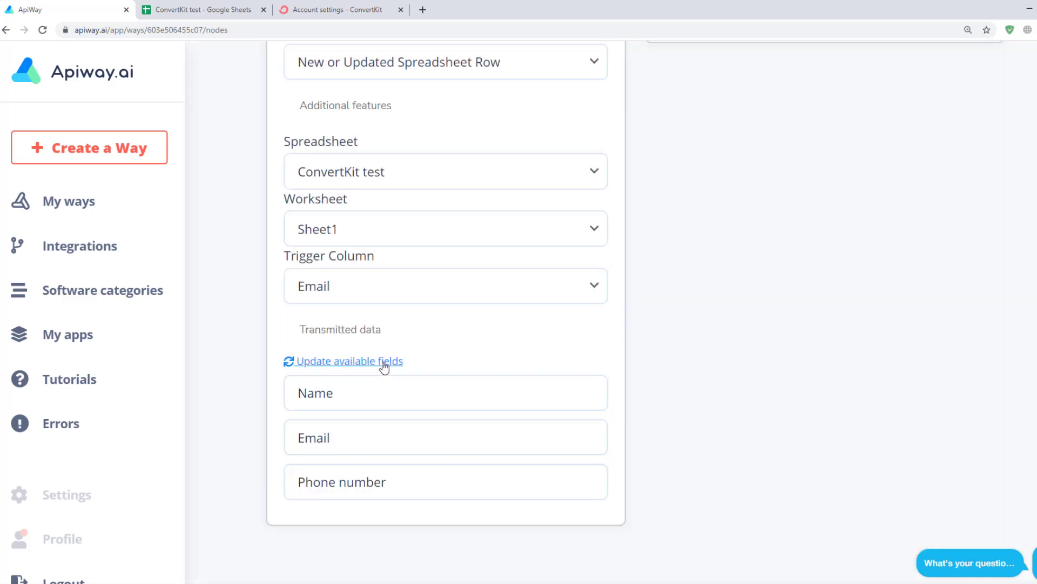
Choose ConvertKit as the way's action service
{"action": "scroll", "coordinate": [341, 254], "scroll_direction": "down", "scroll_amount": 2}
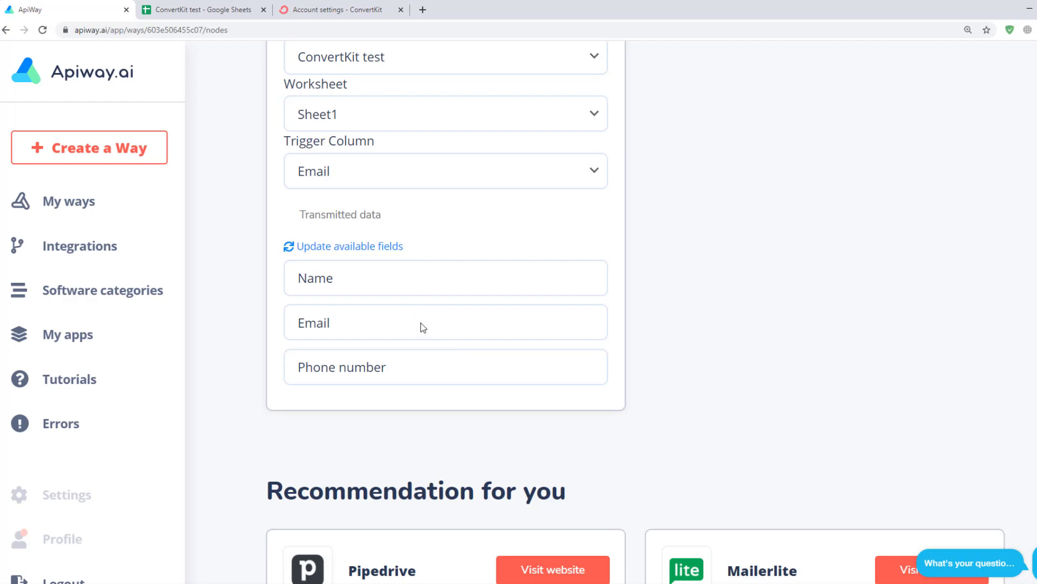
{"action": "scroll", "coordinate": [423, 328], "scroll_direction": "up", "scroll_amount": 5}
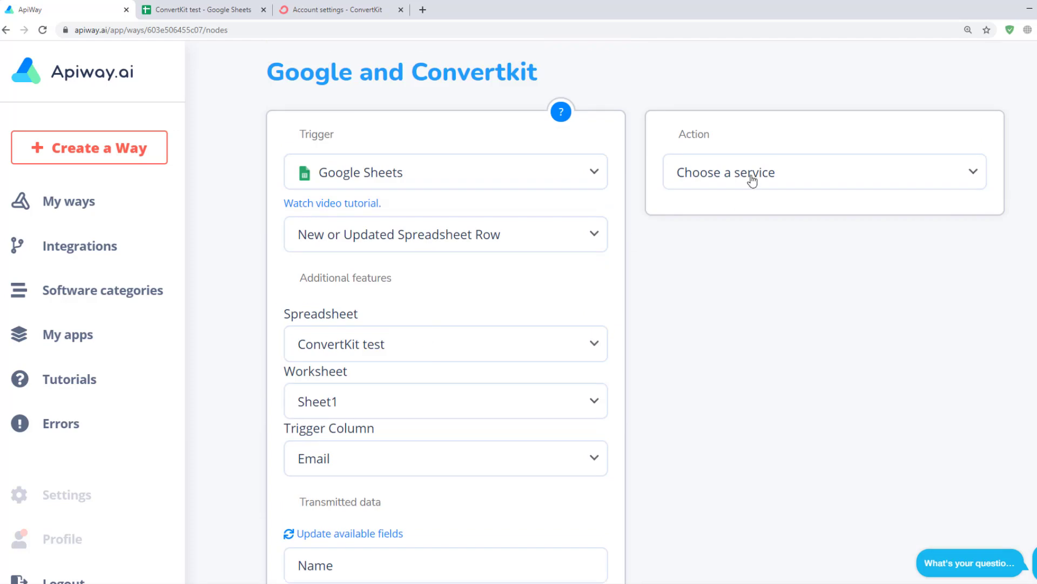
{"action": "left_click", "coordinate": [750, 181]}
{"action": "left_click", "coordinate": [732, 241]}
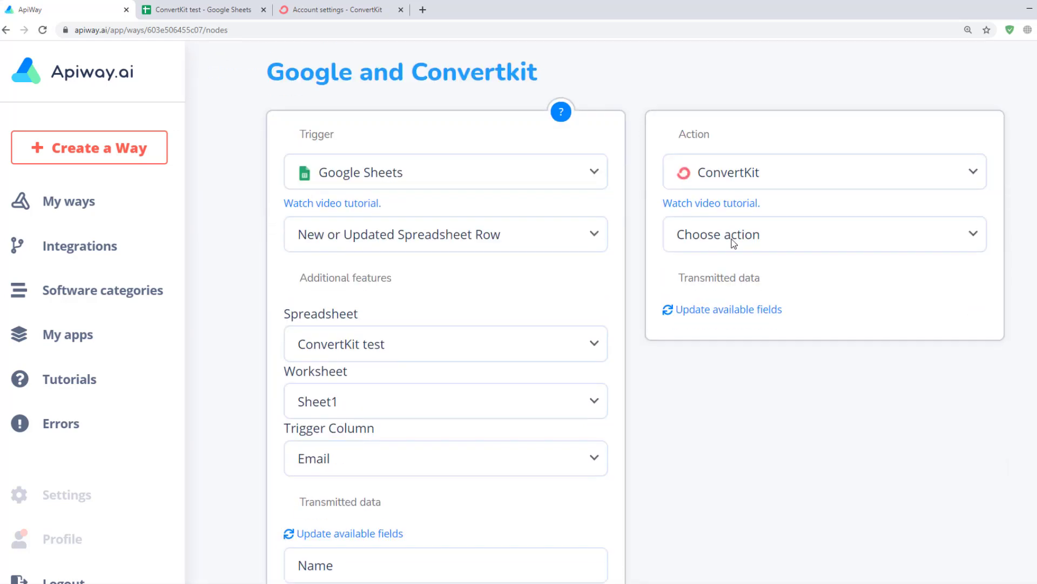
Set the ConvertKit action to Add Subscriber to Form, test the account and load its fields
{"action": "left_click", "coordinate": [763, 247]}
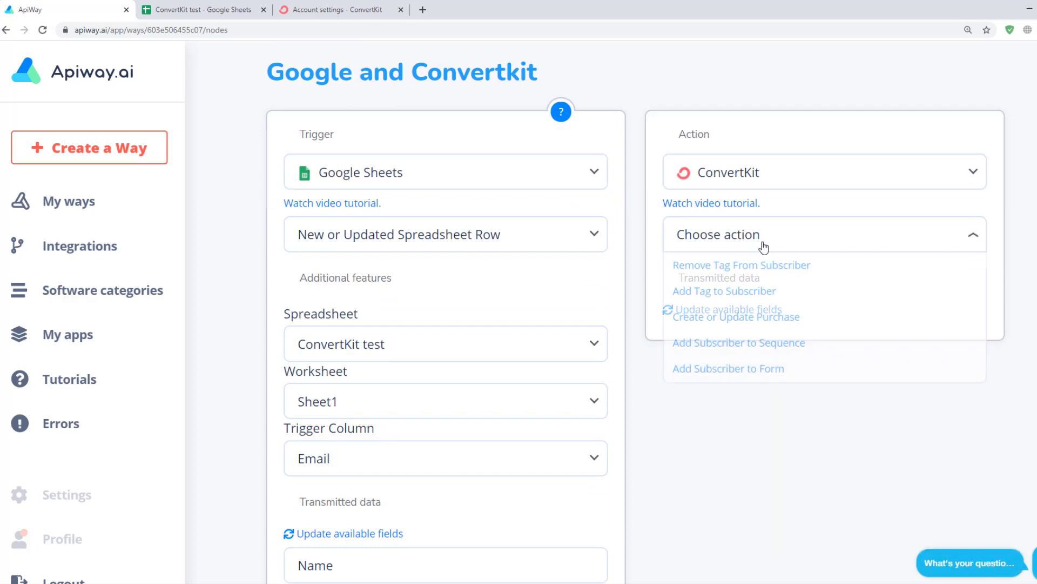
{"action": "left_click", "coordinate": [738, 367]}
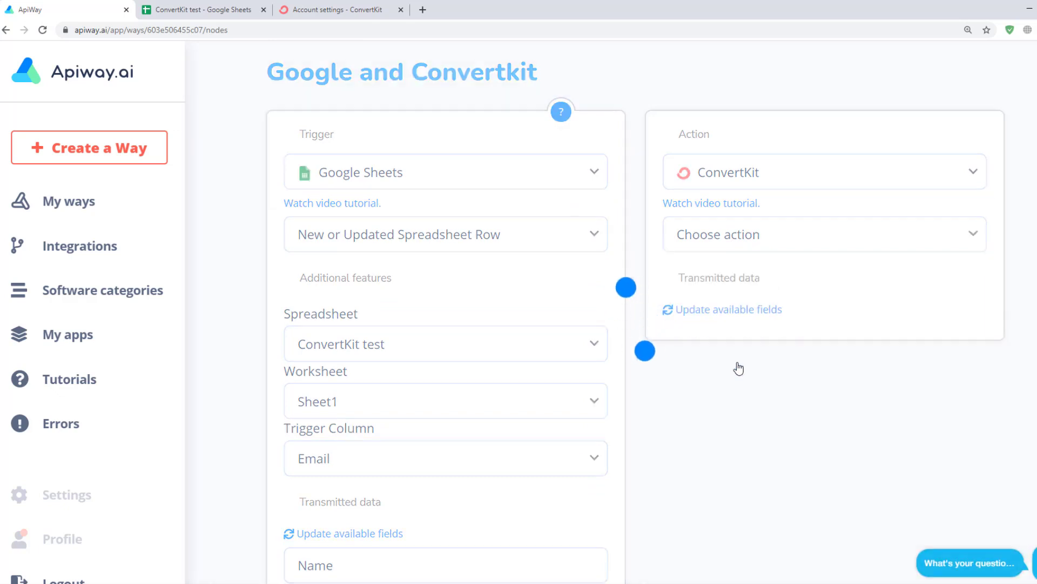
{"action": "left_click", "coordinate": [706, 278]}
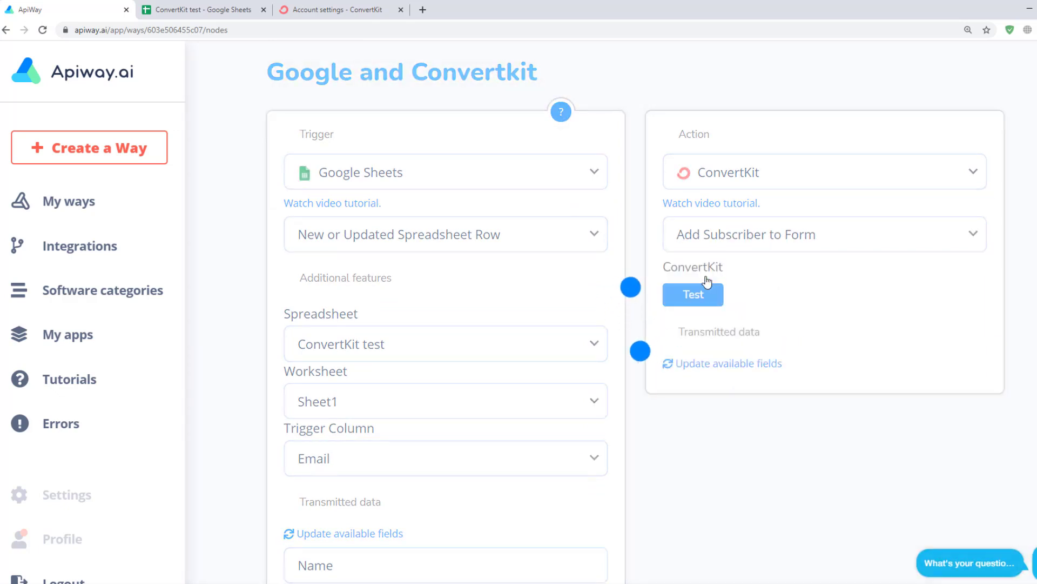
{"action": "left_click", "coordinate": [726, 370]}
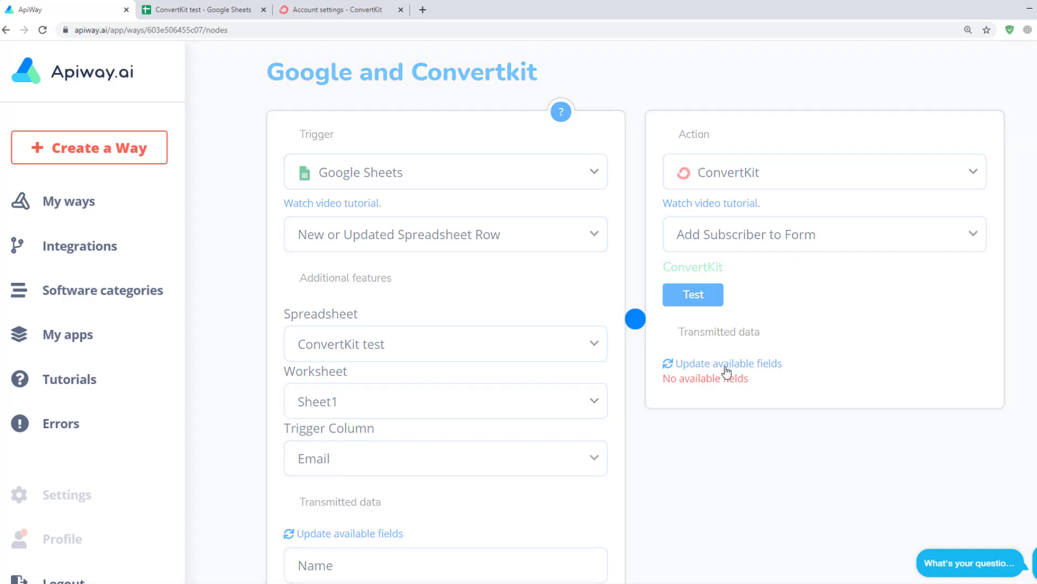
{"action": "scroll", "coordinate": [726, 371], "scroll_direction": "down", "scroll_amount": 3}
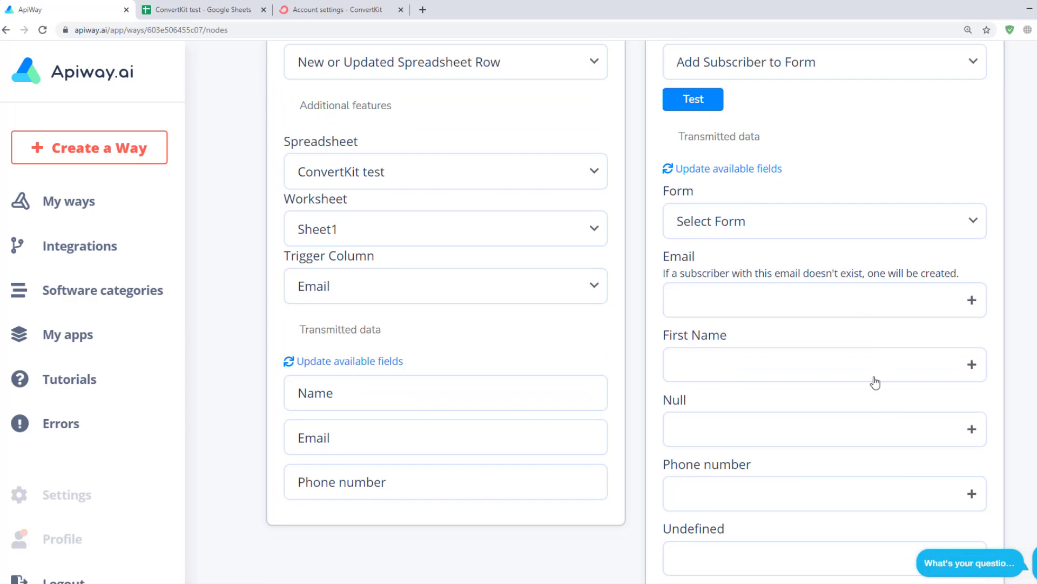
Target the Test form and map Email→Email, Name→First Name, Phone number→Phone number
{"action": "left_click", "coordinate": [838, 233]}
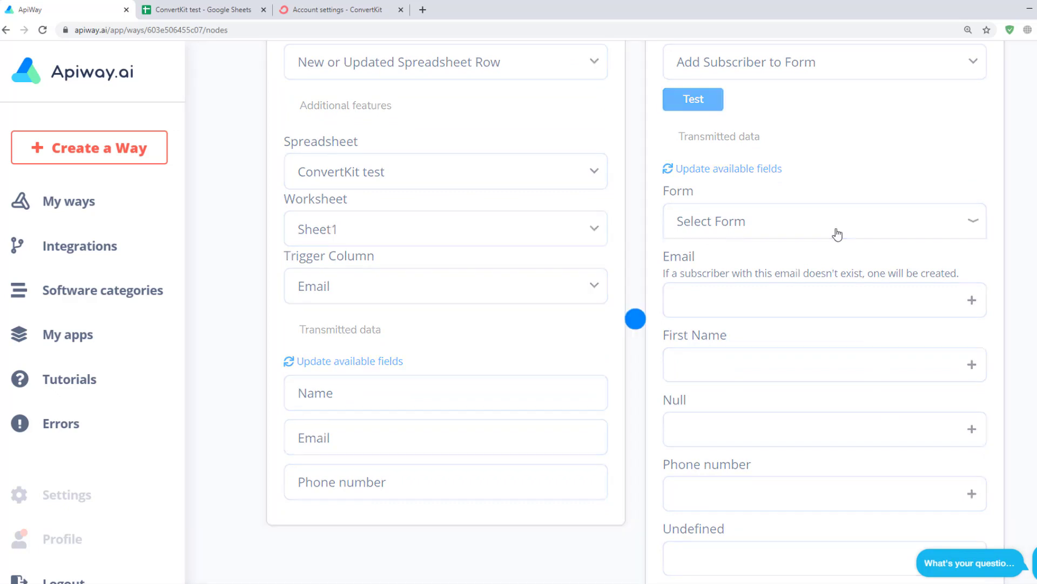
{"action": "left_click", "coordinate": [758, 253]}
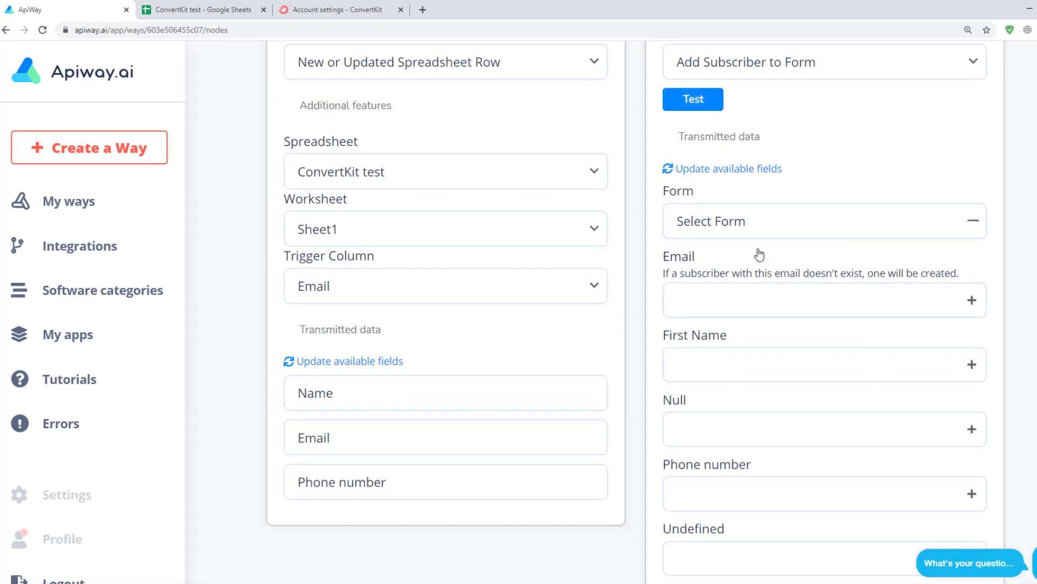
{"action": "left_click", "coordinate": [972, 300]}
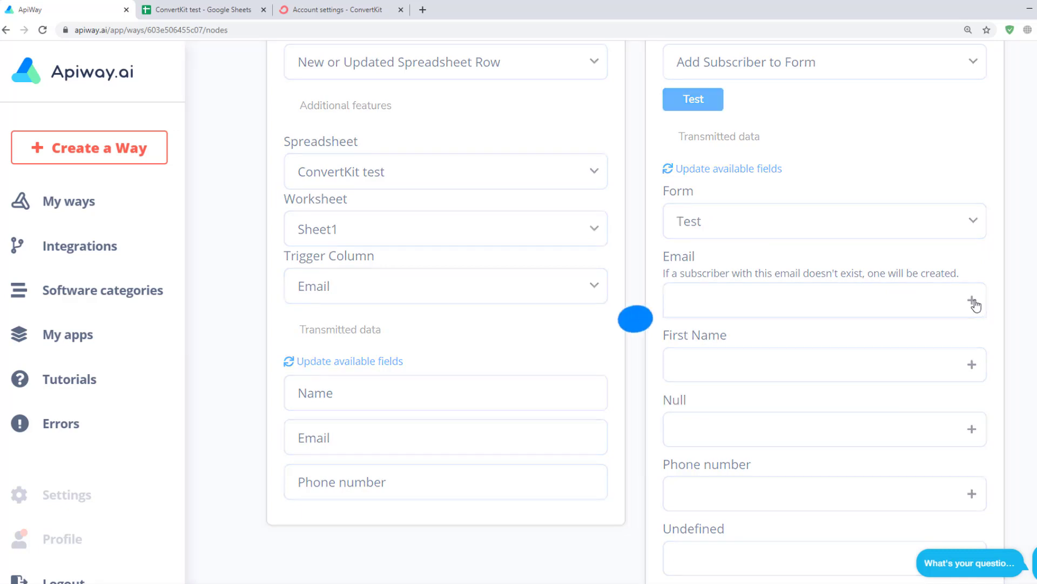
{"action": "left_click", "coordinate": [744, 364]}
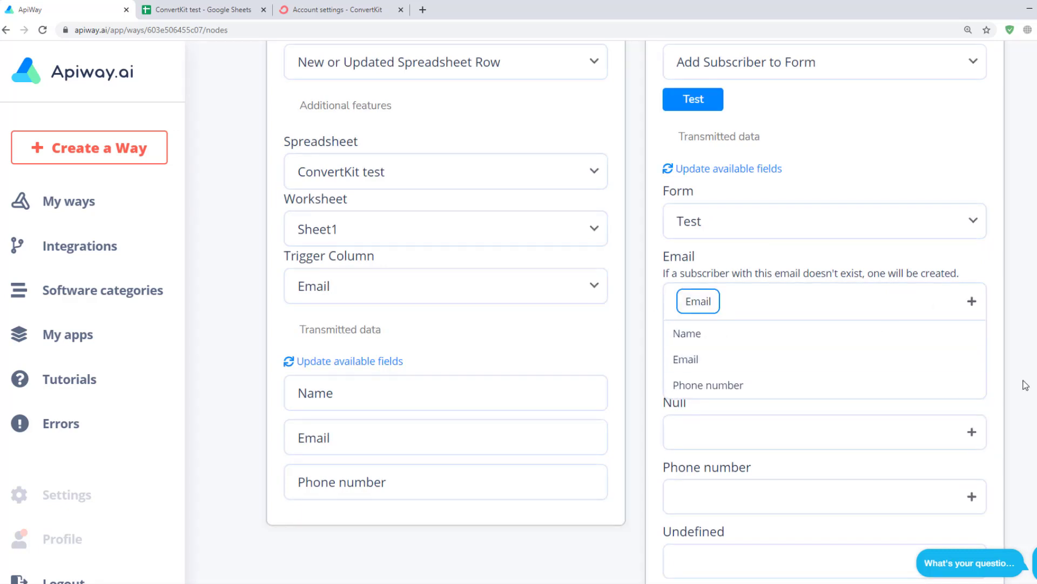
{"action": "left_click", "coordinate": [971, 368]}
{"action": "left_click", "coordinate": [724, 400]}
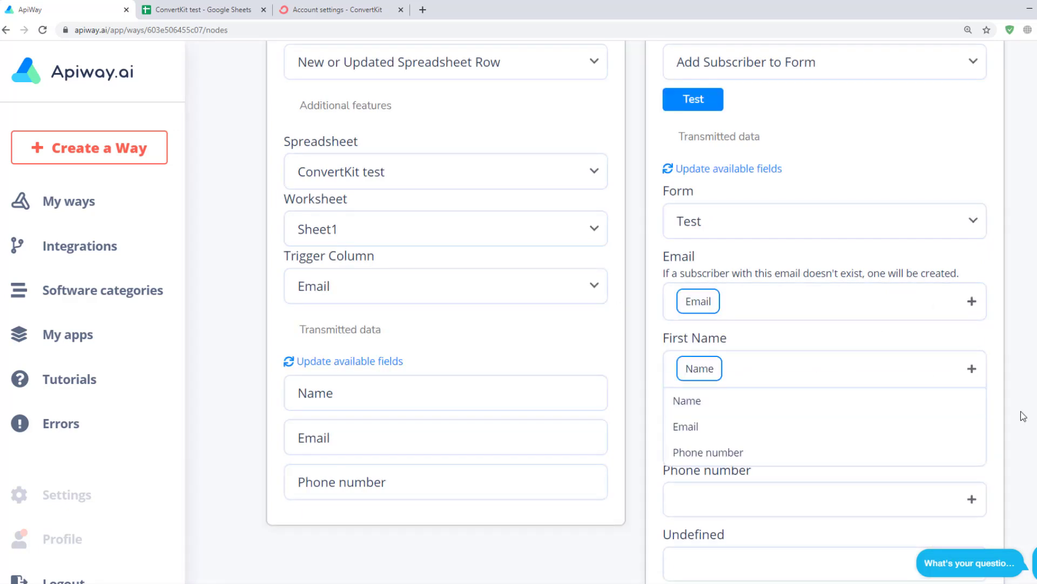
{"action": "scroll", "coordinate": [1018, 406], "scroll_direction": "down", "scroll_amount": 2}
{"action": "left_click", "coordinate": [970, 384]}
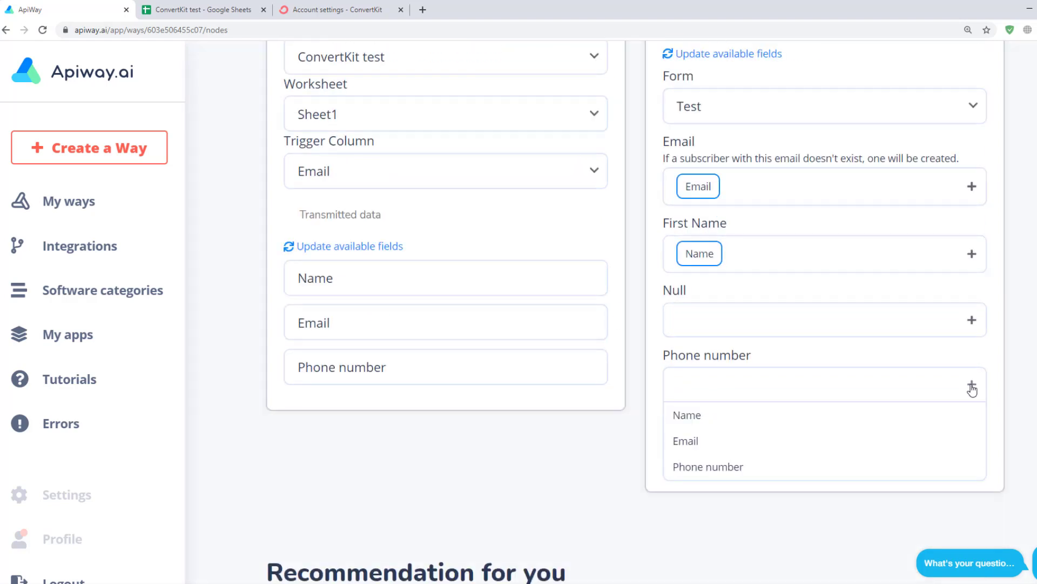
{"action": "left_click", "coordinate": [778, 467]}
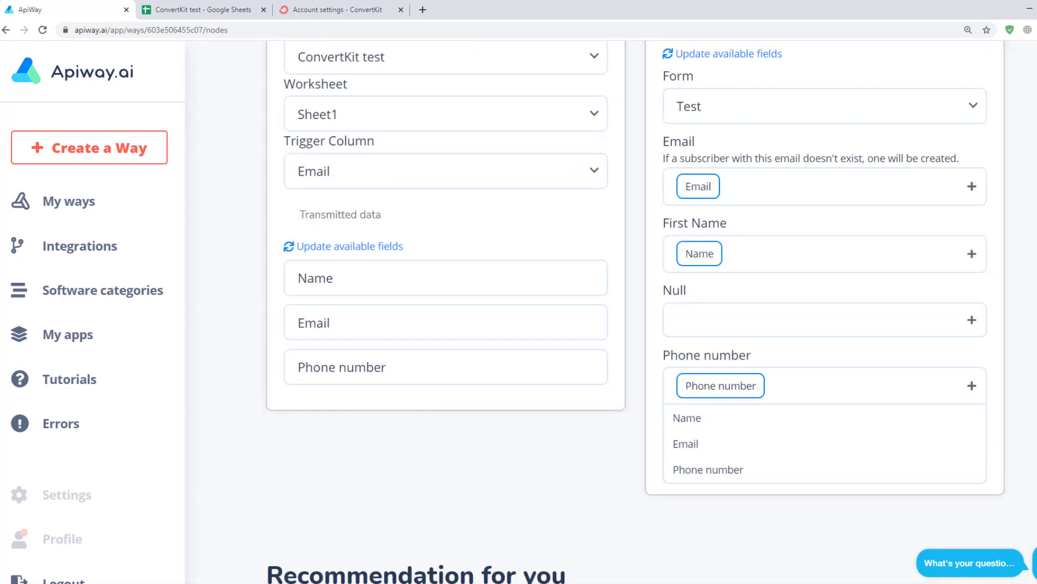
{"action": "scroll", "coordinate": [947, 361], "scroll_direction": "up", "scroll_amount": 2}
{"action": "scroll", "coordinate": [947, 360], "scroll_direction": "up", "scroll_amount": 4}
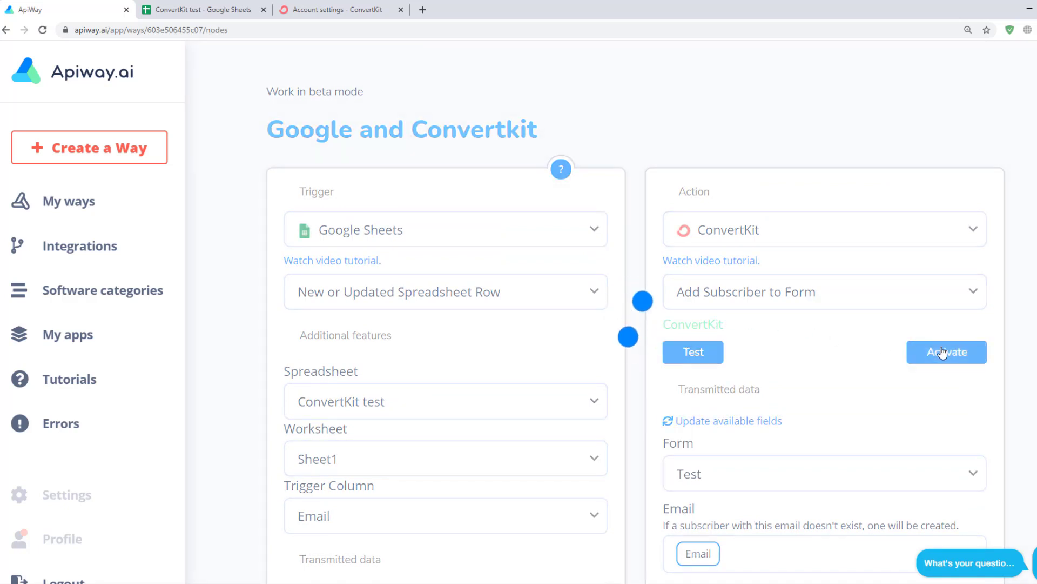
Activate the Google and Convertkit way, then switch it off from the My ways list
{"action": "left_click", "coordinate": [943, 352]}
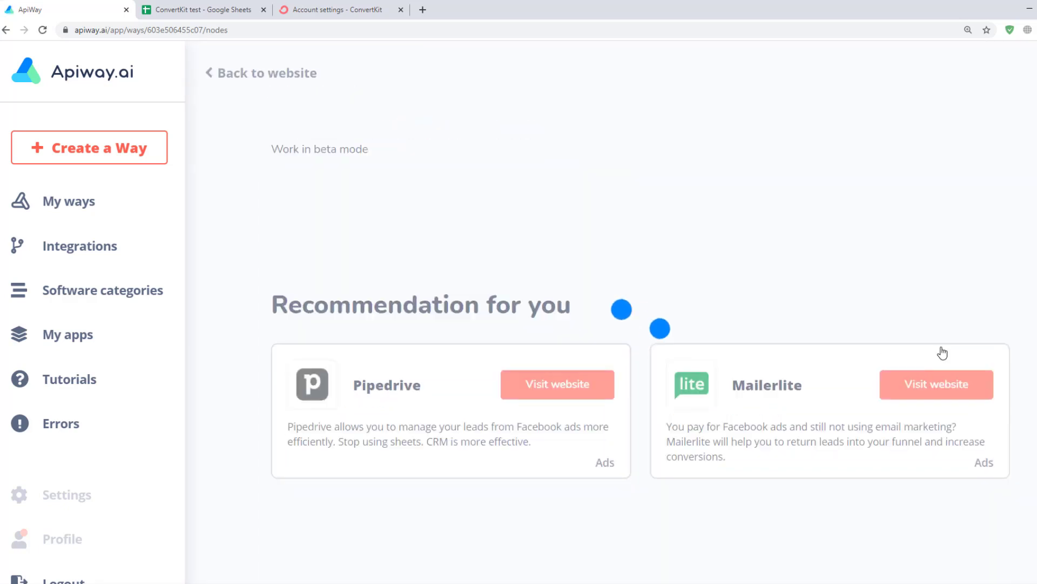
{"action": "left_click", "coordinate": [87, 205]}
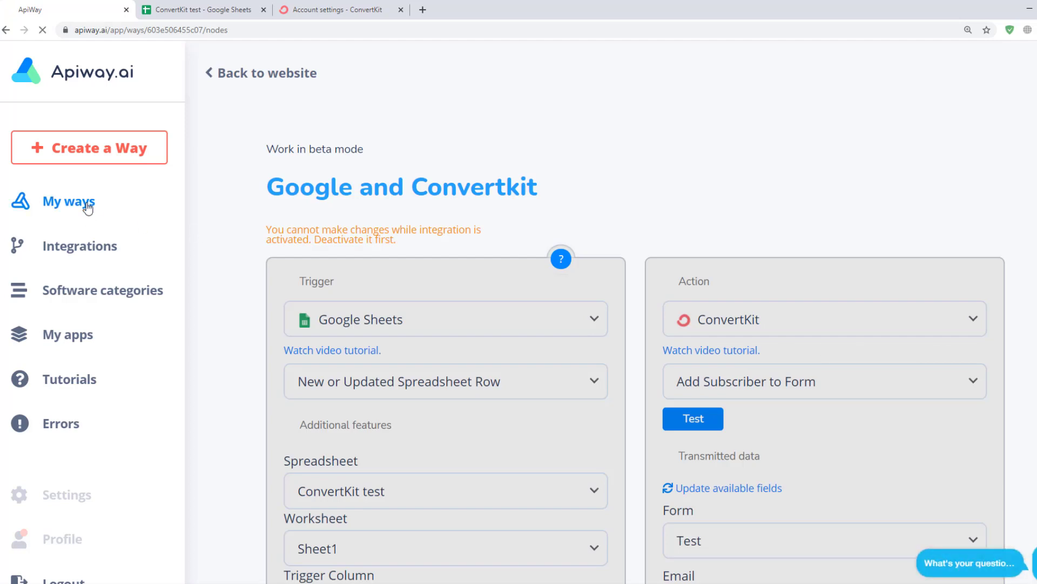
{"action": "scroll", "coordinate": [820, 412], "scroll_direction": "down", "scroll_amount": 3}
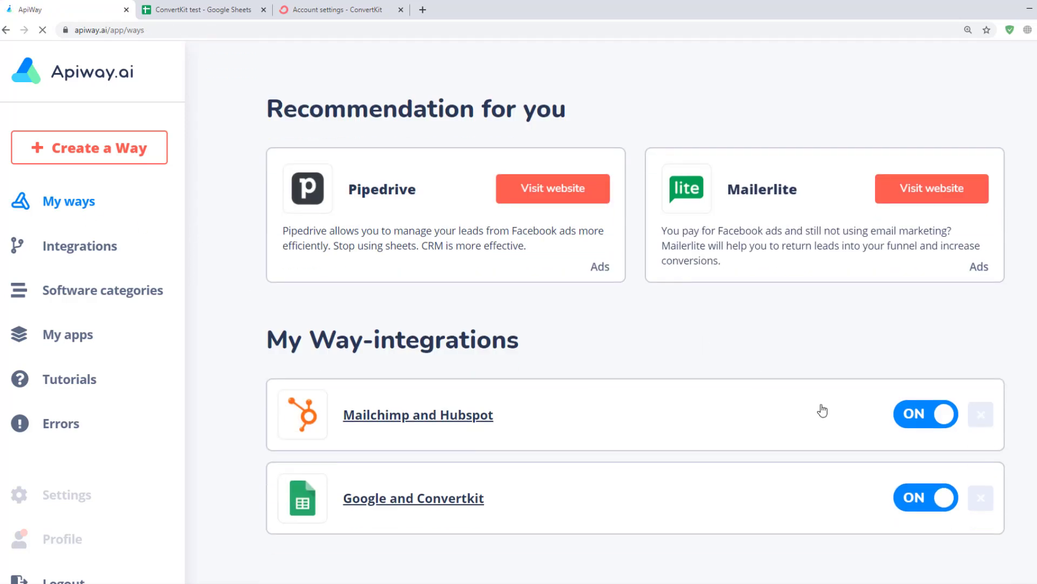
{"action": "left_click", "coordinate": [924, 497]}
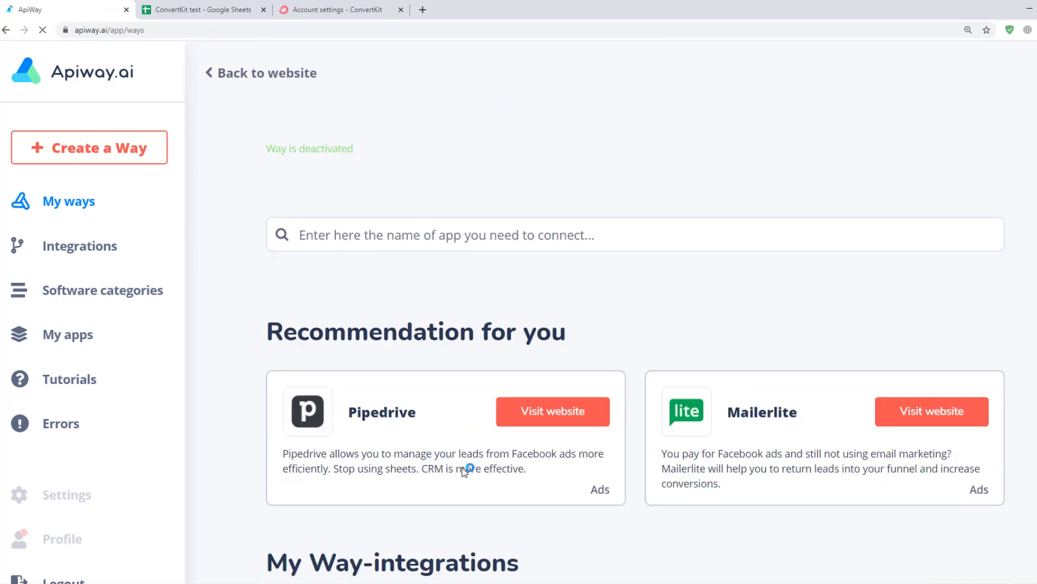
Reopen the way, retest the ConvertKit connection and activate it again
{"action": "left_click", "coordinate": [394, 500]}
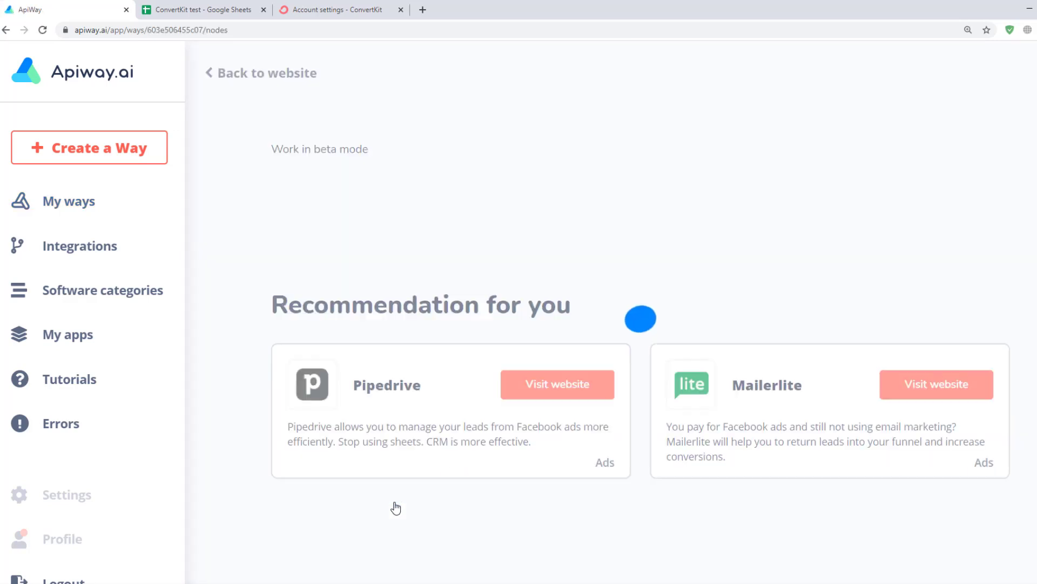
{"action": "scroll", "coordinate": [422, 406], "scroll_direction": "down", "scroll_amount": 3}
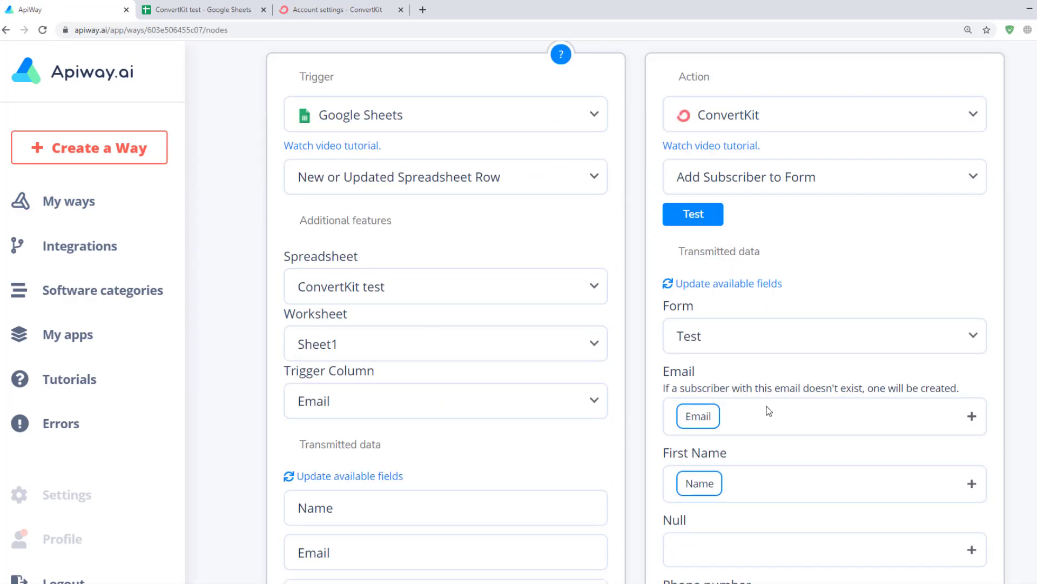
{"action": "left_click", "coordinate": [700, 228]}
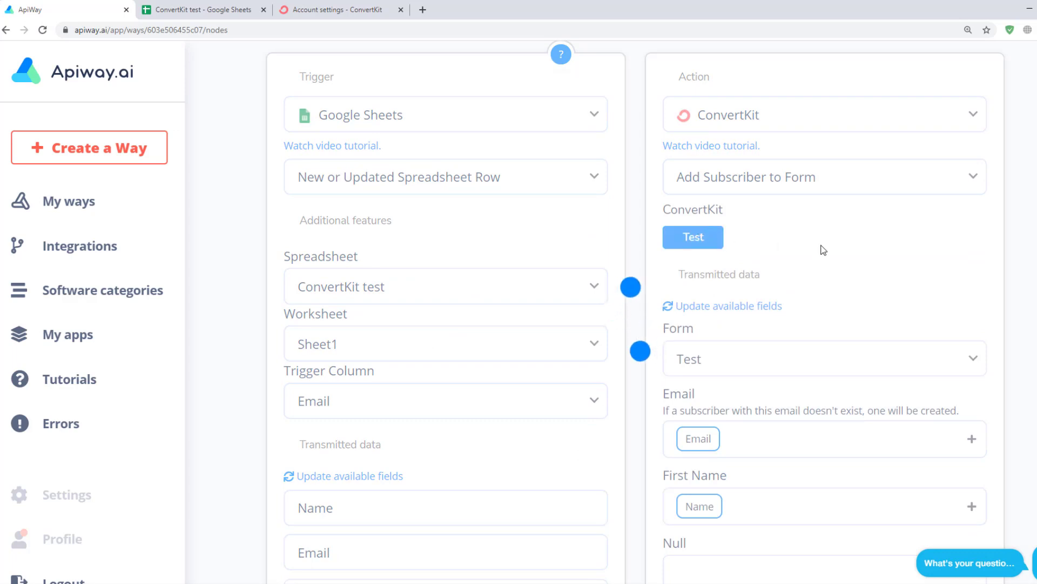
{"action": "left_click", "coordinate": [946, 239]}
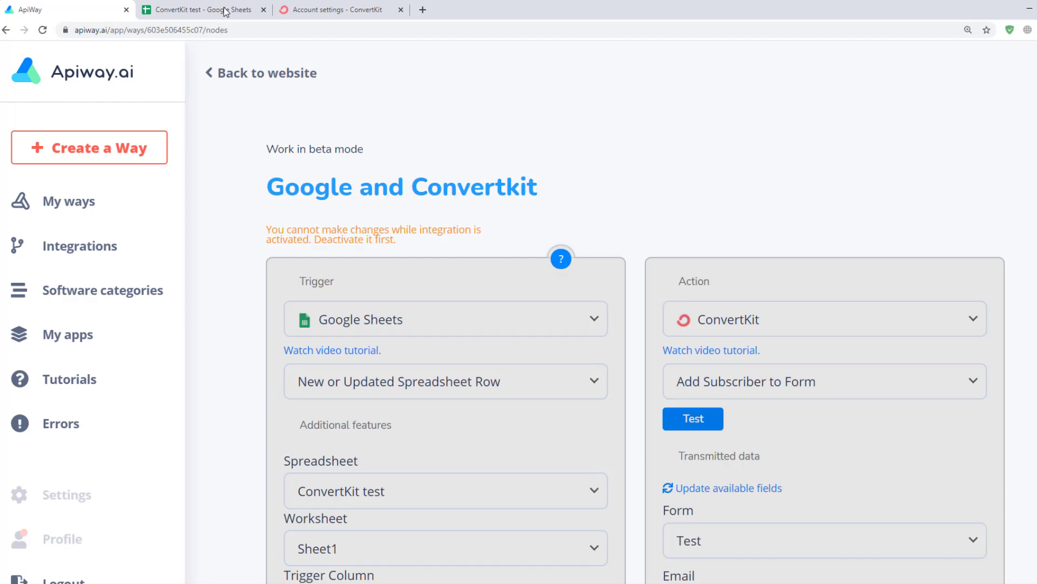
{"action": "left_click", "coordinate": [225, 12]}
Enter a new sample email address in cell B3 of the ConvertKit test sheet
{"action": "left_click", "coordinate": [128, 222]}
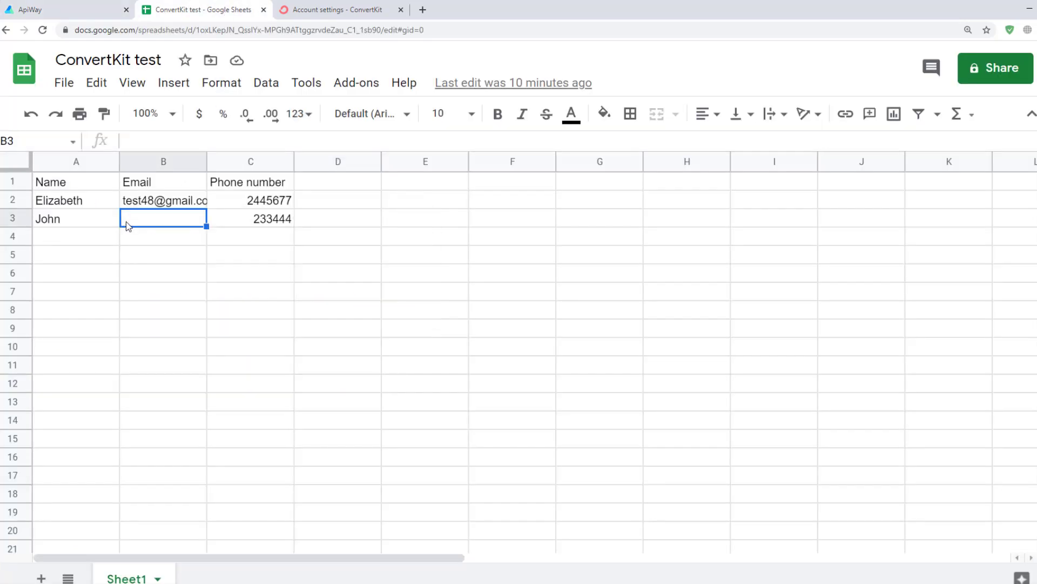
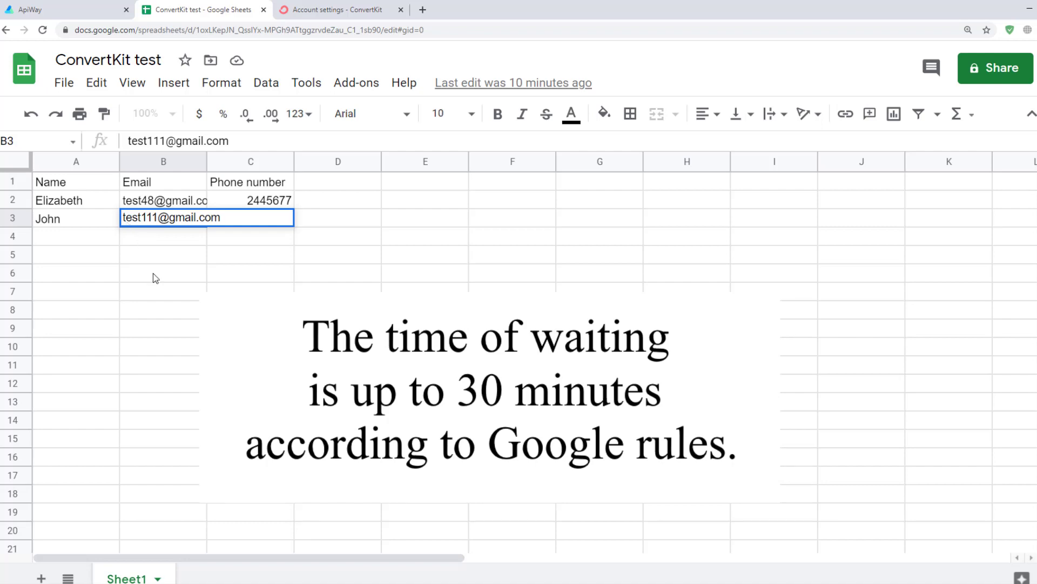
{"action": "left_click", "coordinate": [154, 274]}
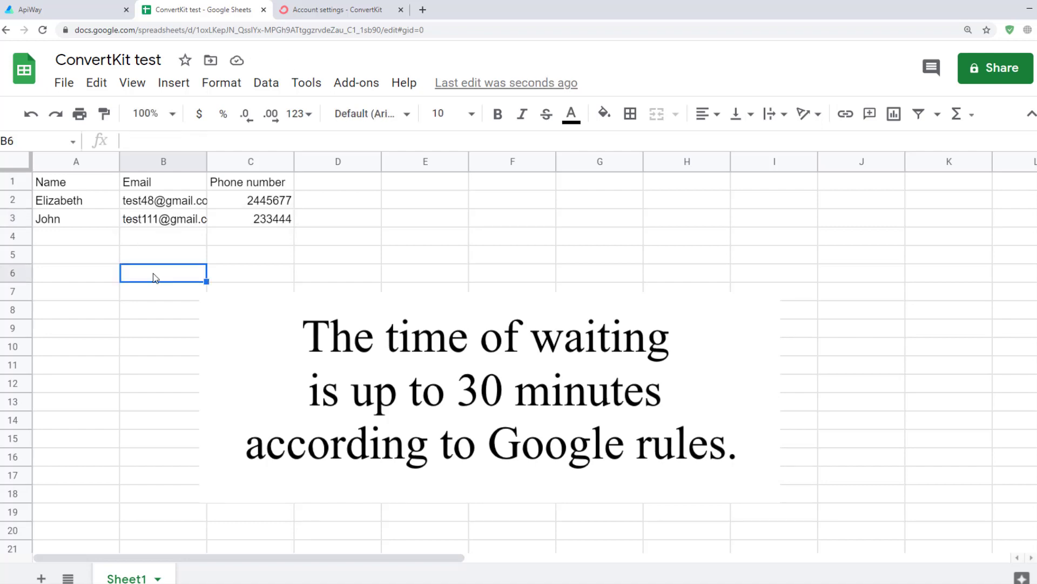
Check the newest ConvertKit subscriber's details for first name and phone, then go back to Apiway
{"action": "left_click", "coordinate": [319, 10]}
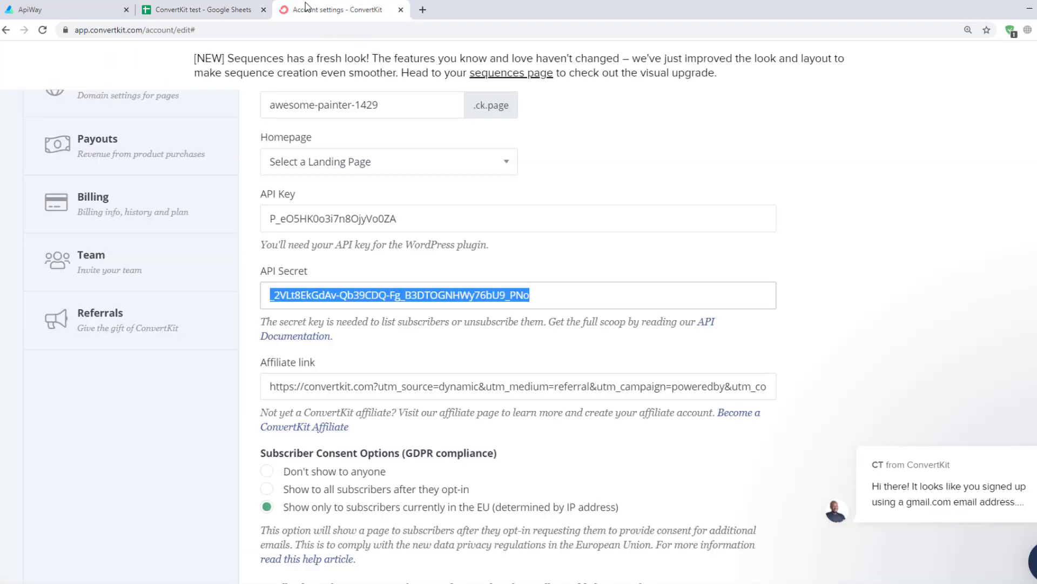
{"action": "scroll", "coordinate": [203, 116], "scroll_direction": "up", "scroll_amount": 5}
{"action": "left_click", "coordinate": [110, 112]}
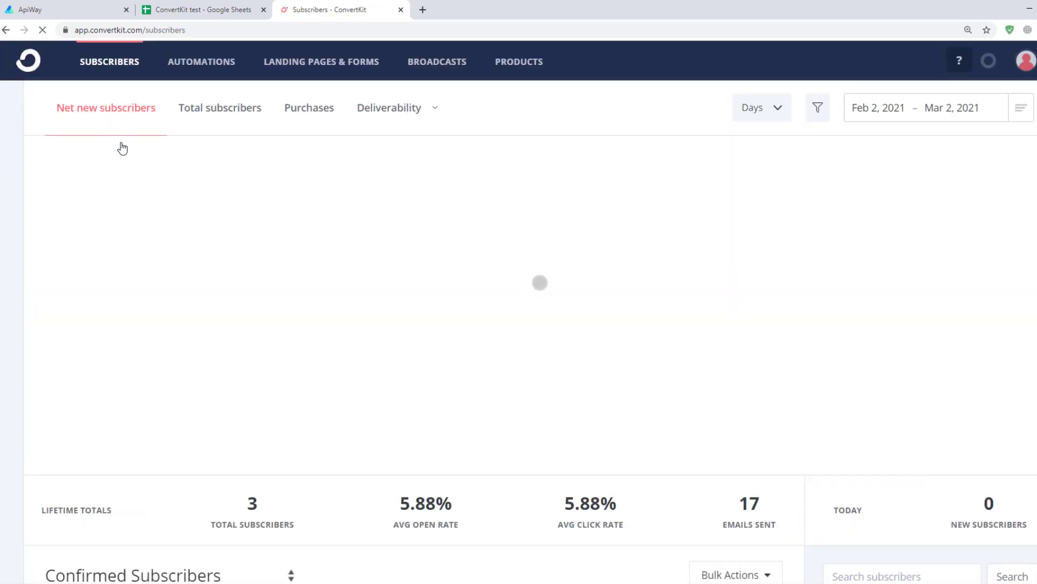
{"action": "scroll", "coordinate": [133, 167], "scroll_direction": "down", "scroll_amount": 3}
{"action": "scroll", "coordinate": [133, 167], "scroll_direction": "down", "scroll_amount": 2}
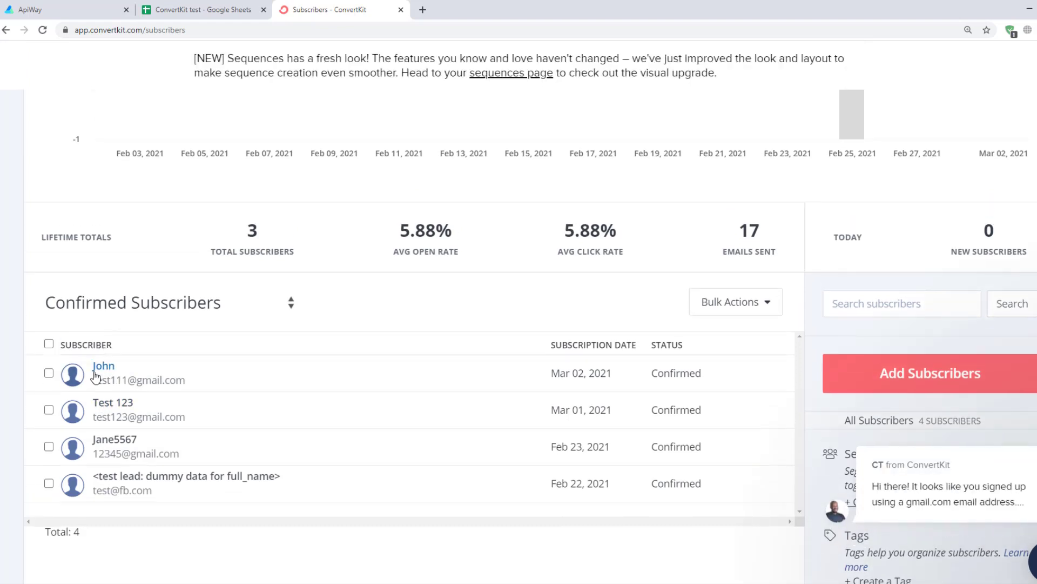
{"action": "left_click", "coordinate": [95, 371]}
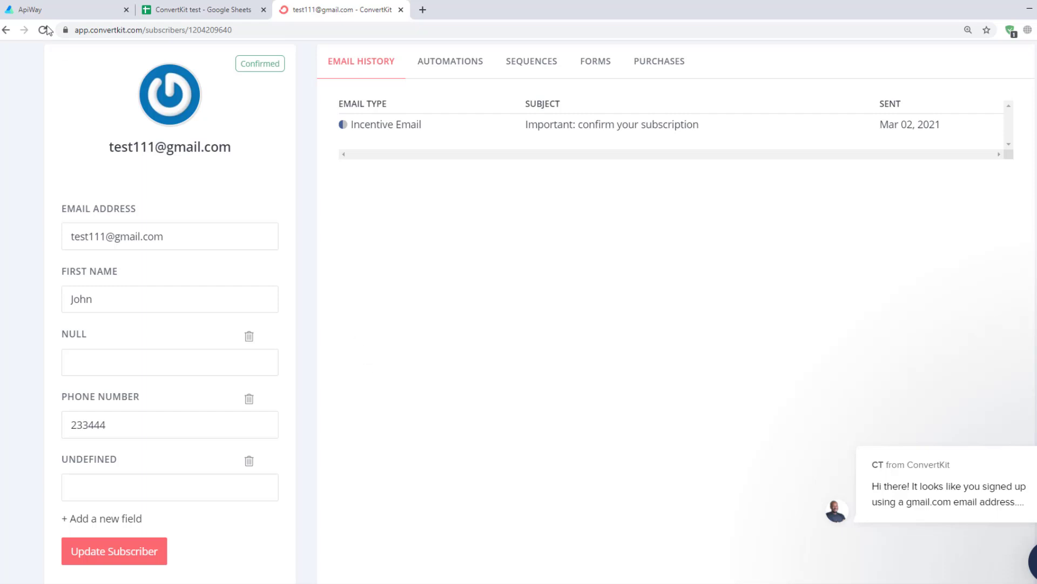
{"action": "left_click", "coordinate": [42, 9]}
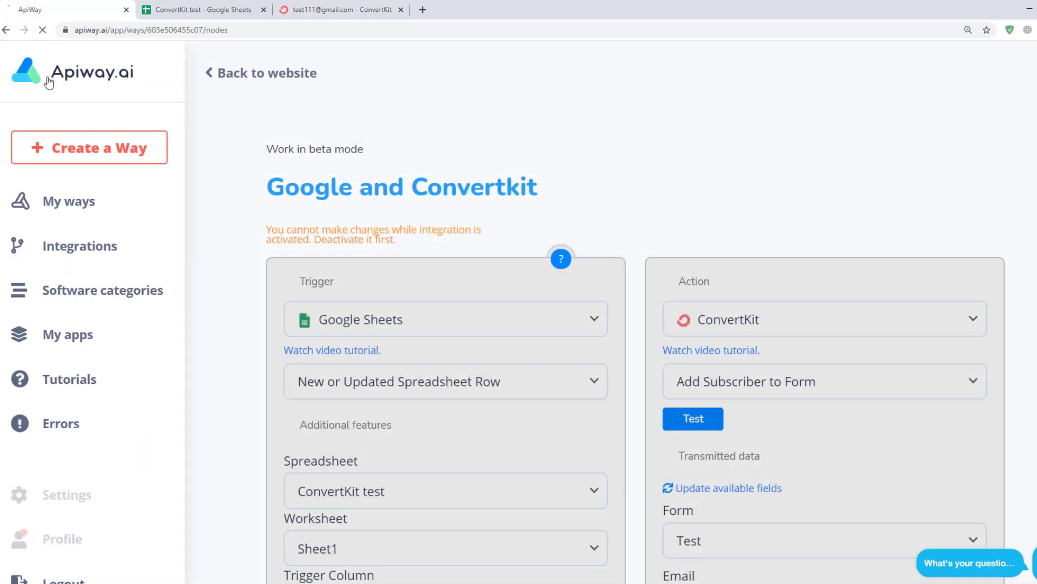